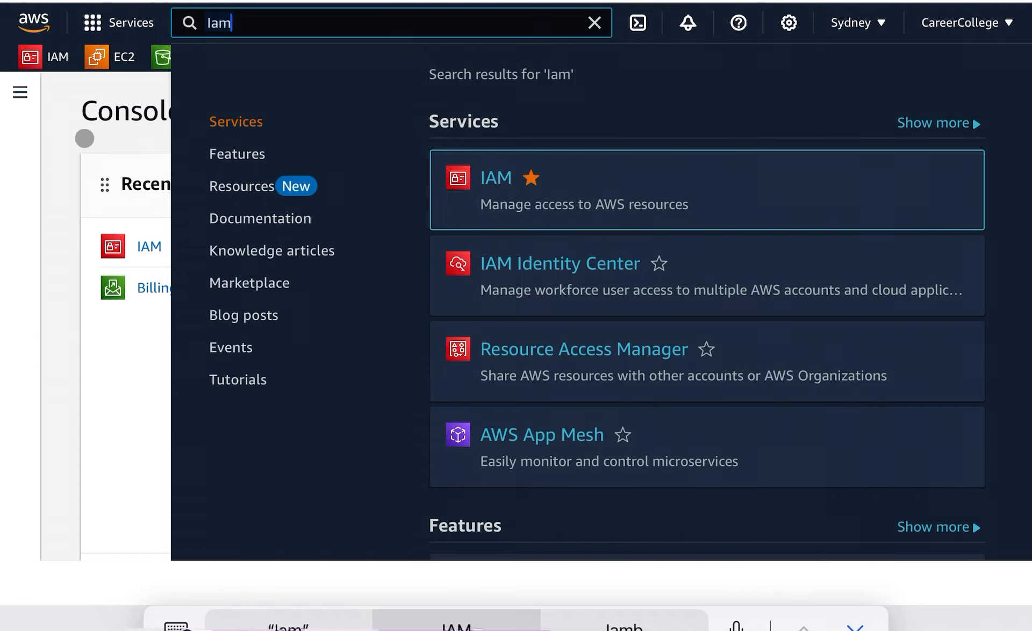
Open the IAM Users list and start creating a new user.
click(65, 117)
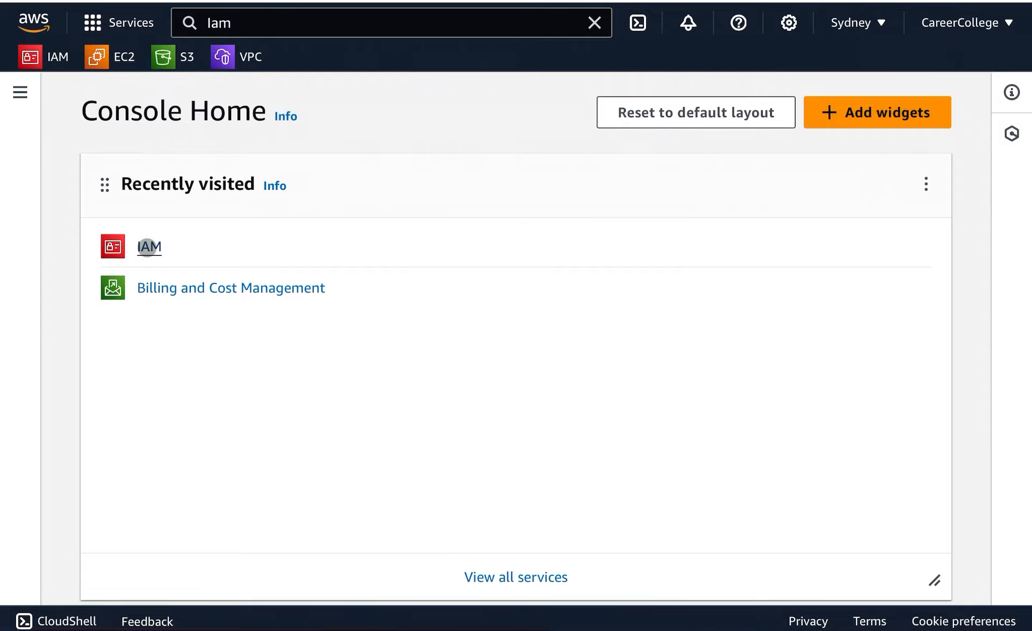
click(147, 248)
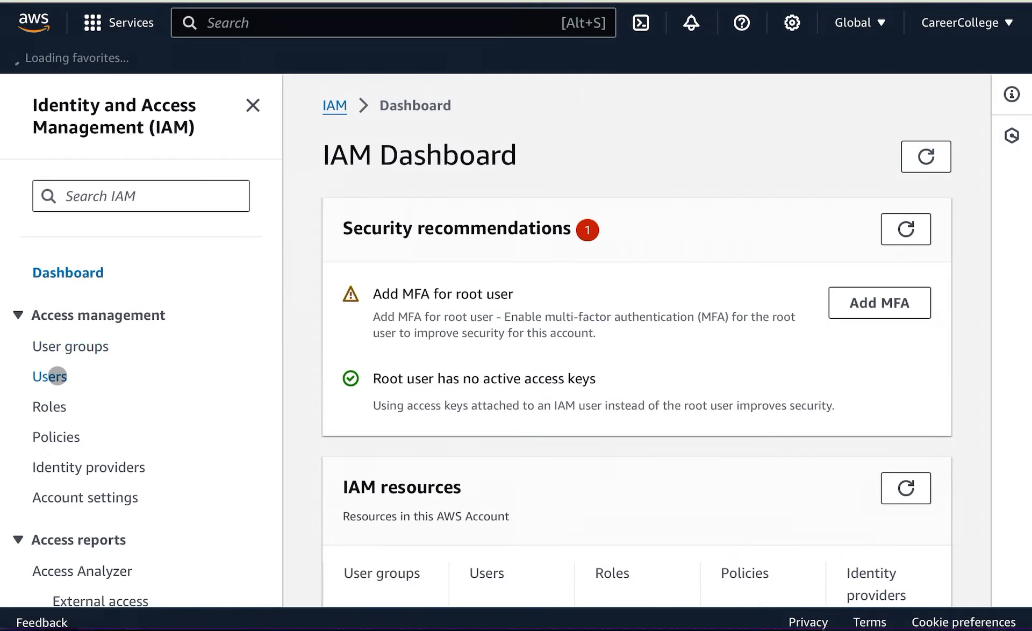
click(57, 375)
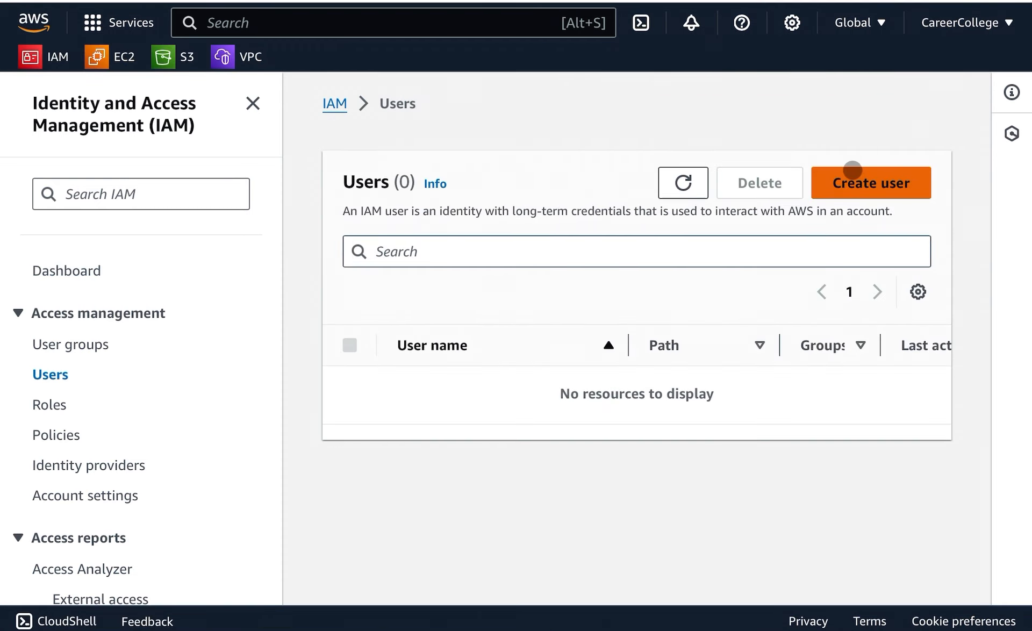
click(856, 184)
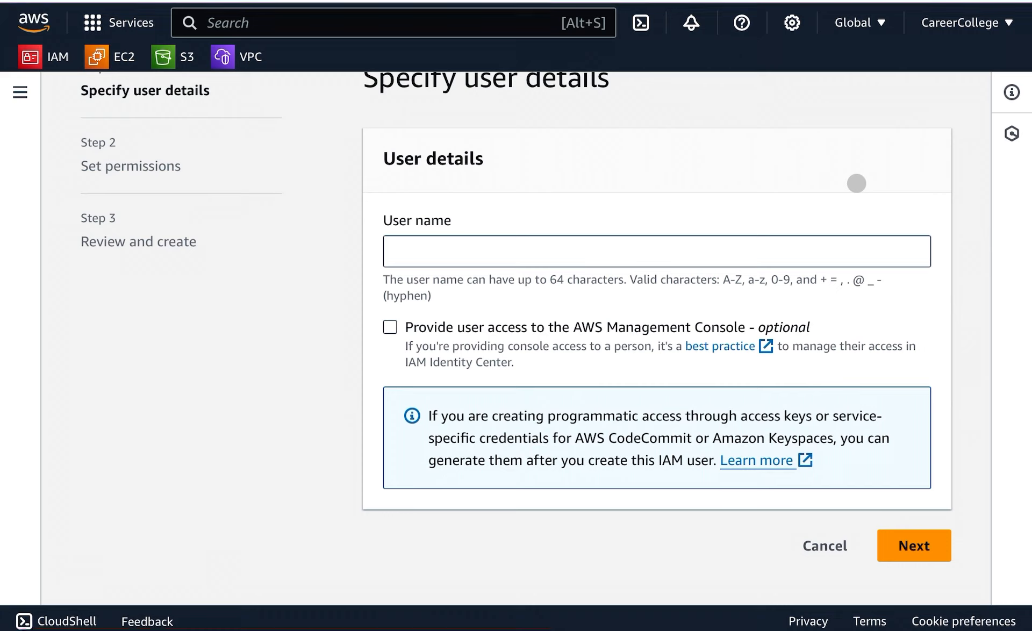
Enter the user name Labadmin and enable access to the AWS Management Console.
click(410, 252)
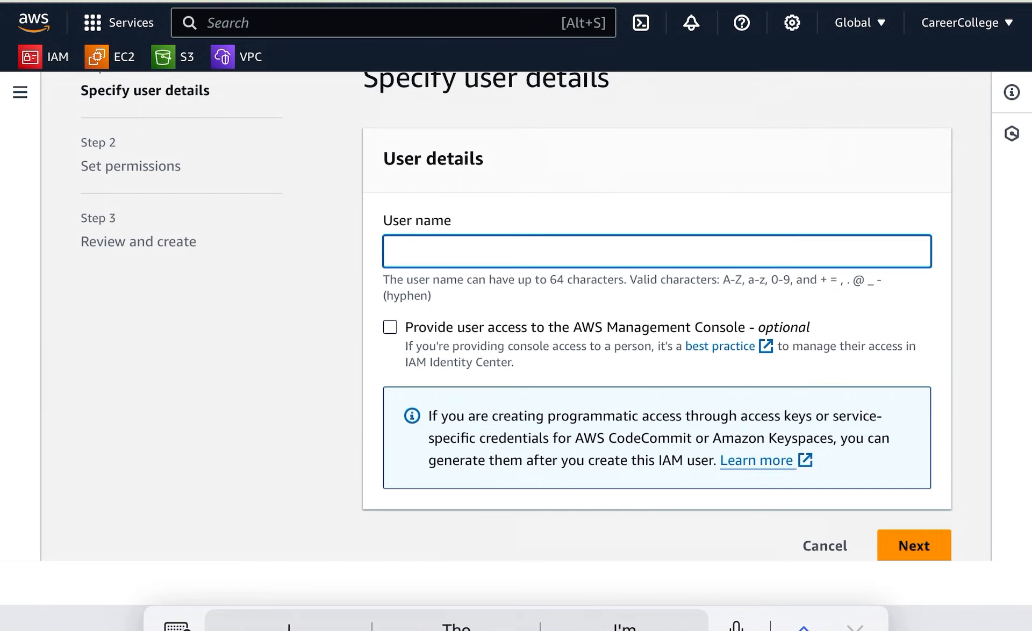
text(Laba)
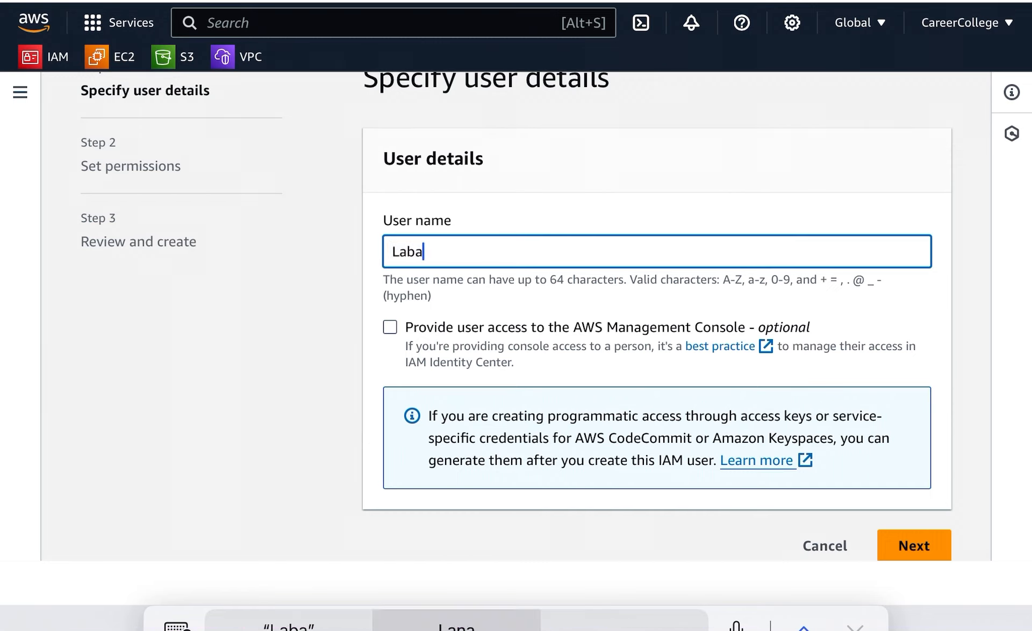
text(dmin)
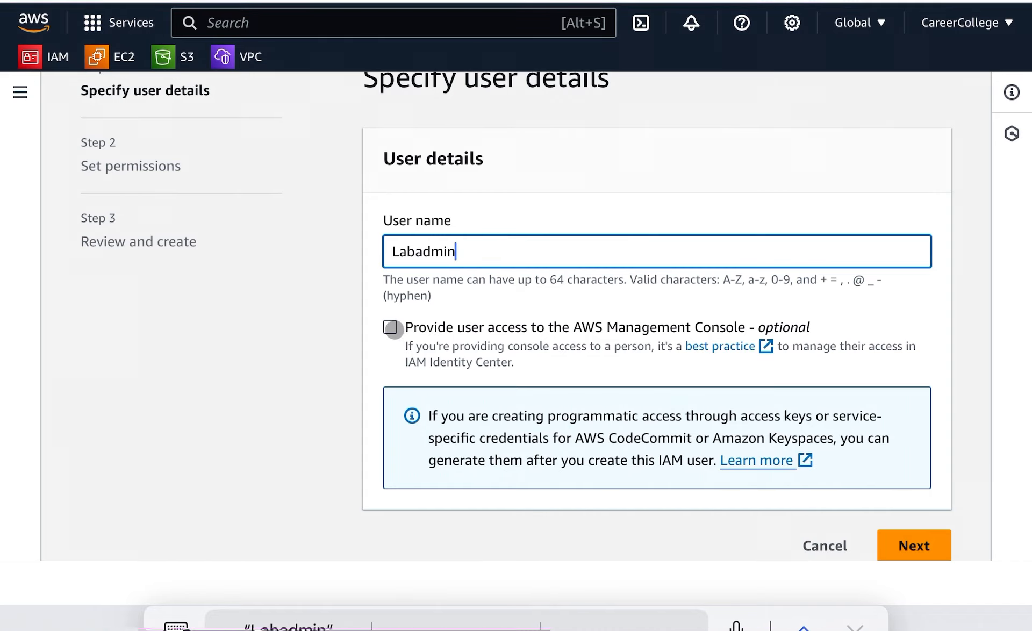
click(390, 327)
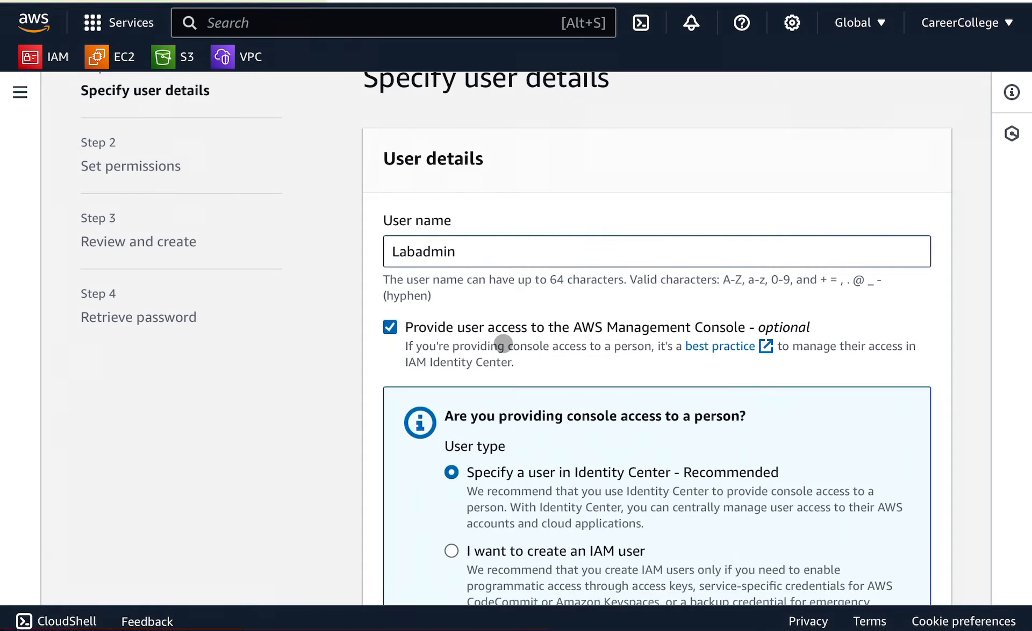
Choose to create an IAM user rather than an Identity Center user.
scroll(503, 345, up, 1)
scroll(504, 350, down, 4)
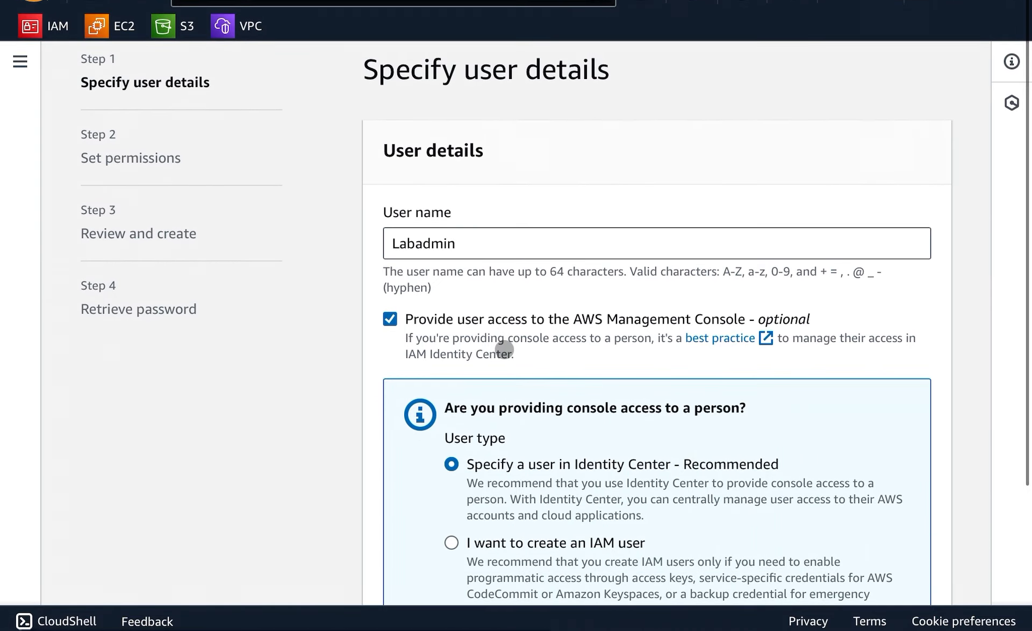
scroll(504, 353, down, 2)
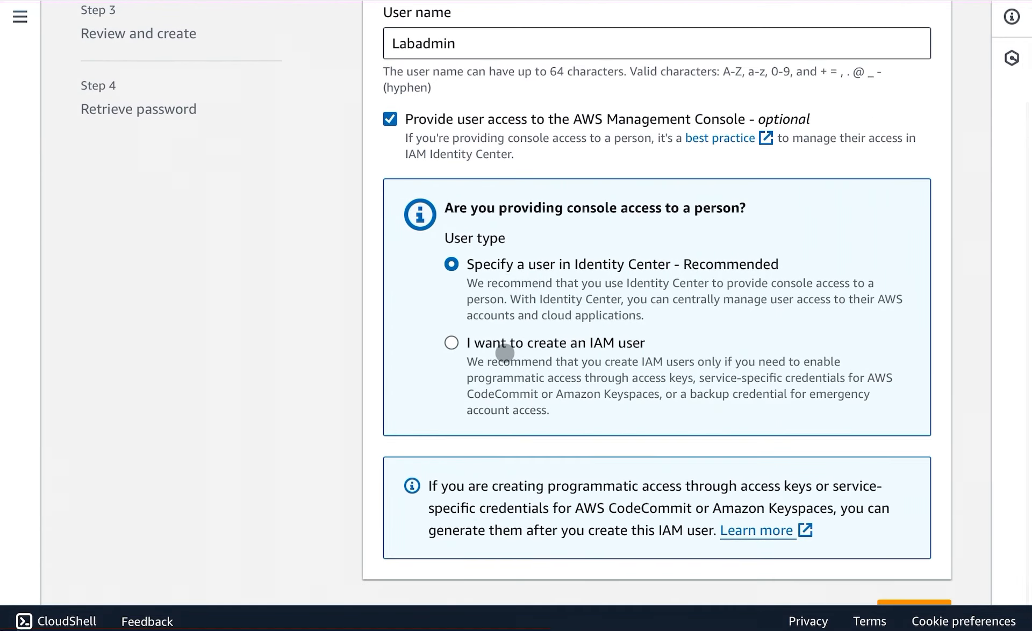
scroll(554, 332, down, 1)
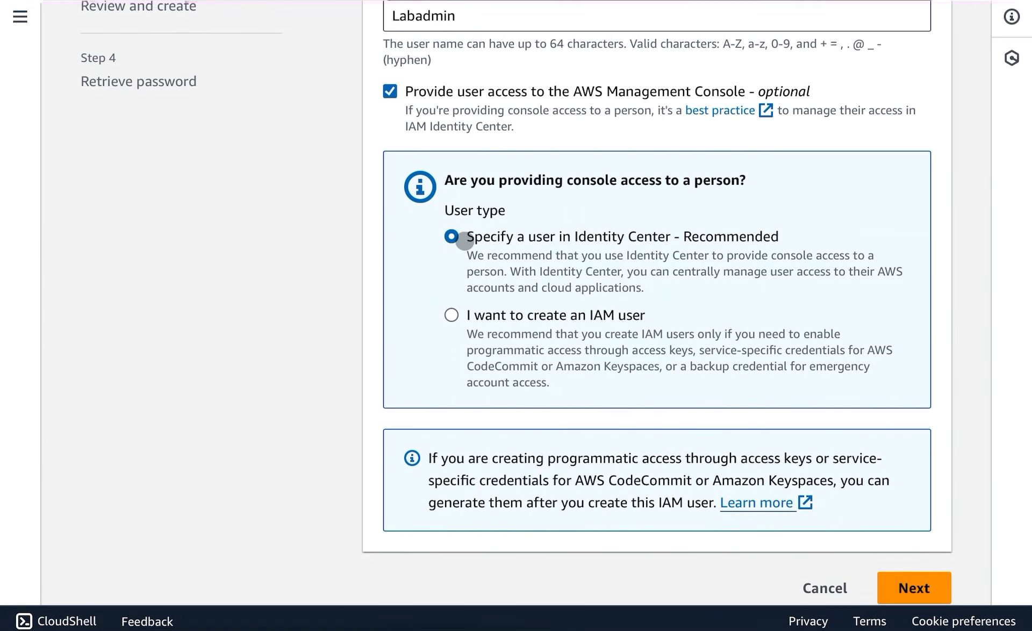
click(449, 316)
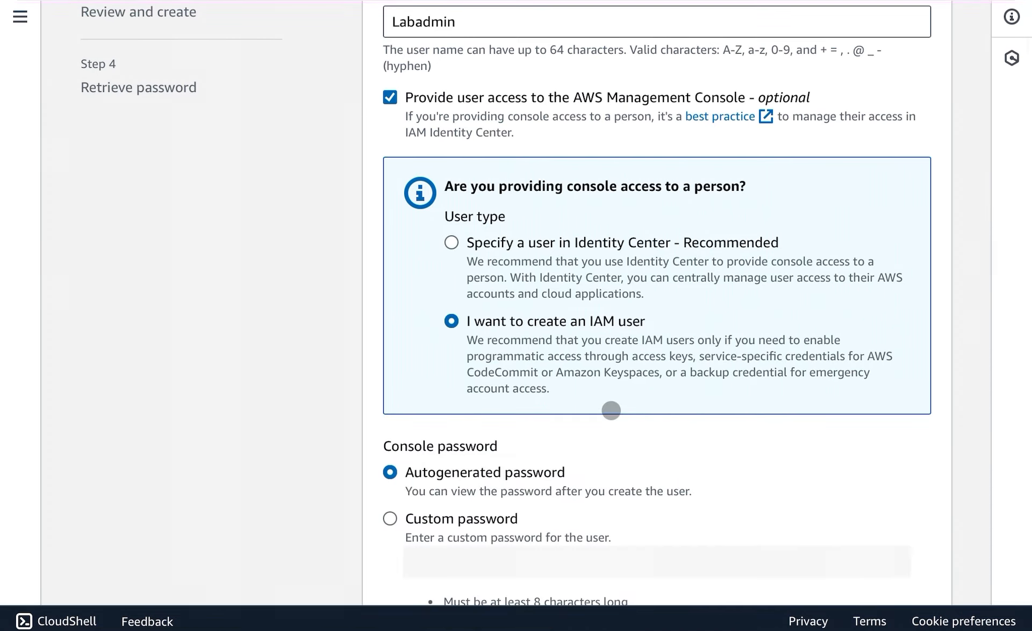
Select a custom console password and enter the user's password.
scroll(611, 411, down, 5)
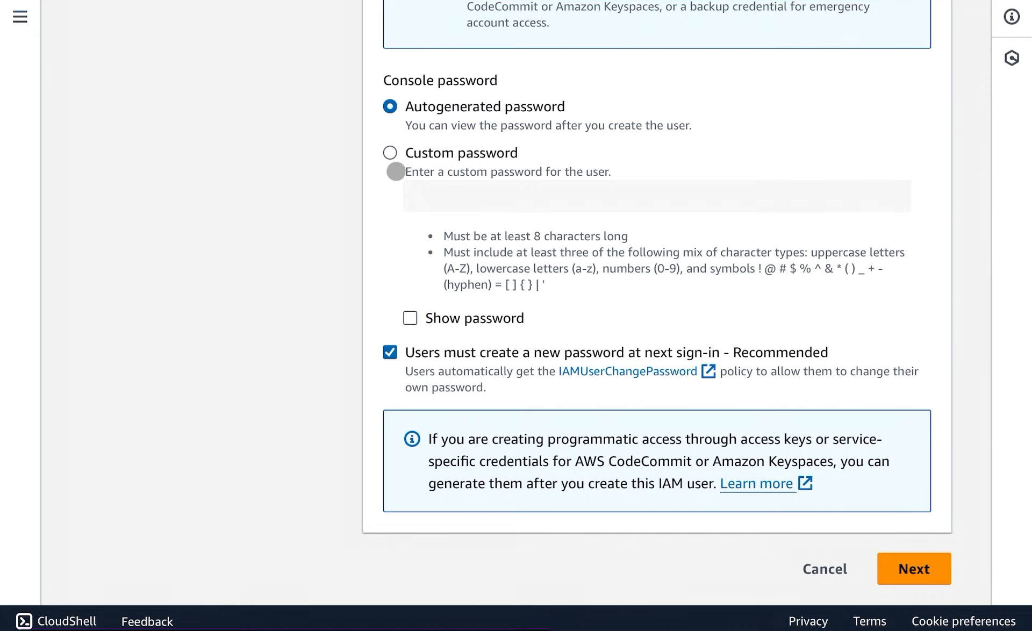
click(390, 153)
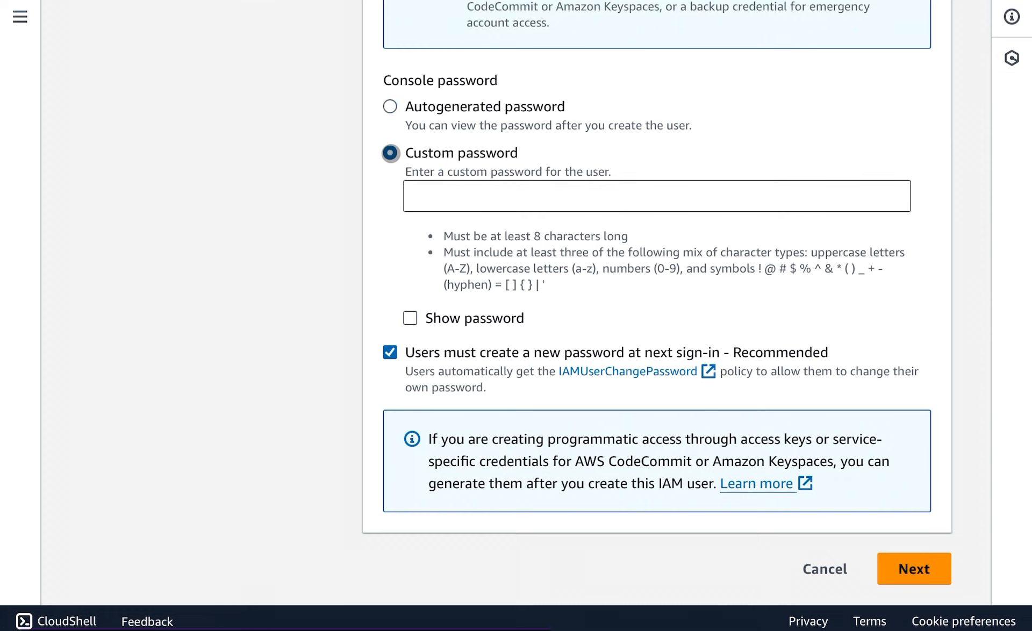
click(446, 195)
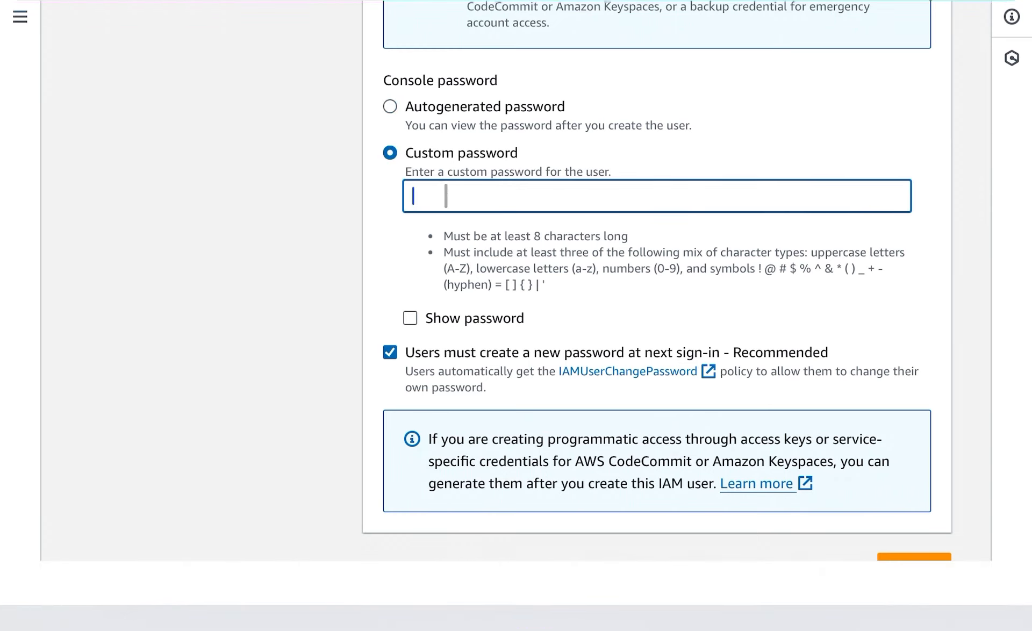
text(•••)
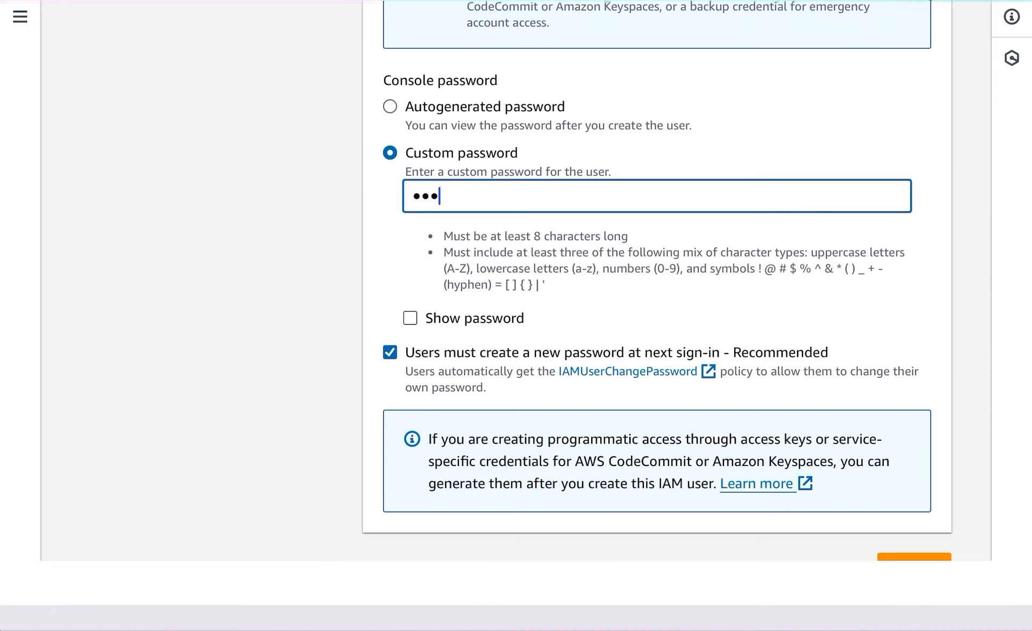
text(•••••)
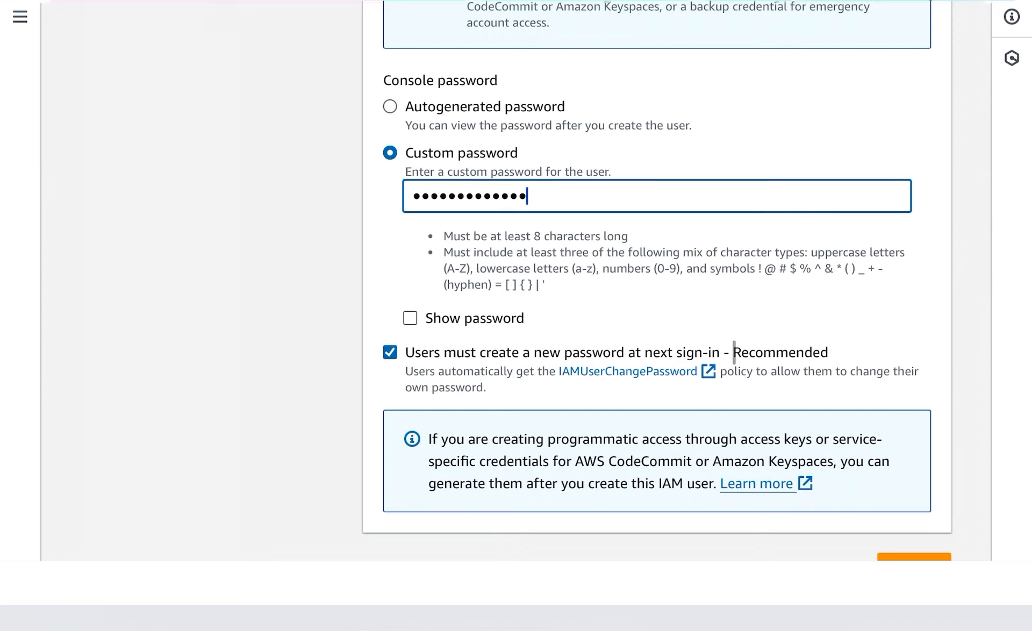
Turn off the requirement to create a new password at next sign-in and continue to permissions.
scroll(735, 354, up, 1)
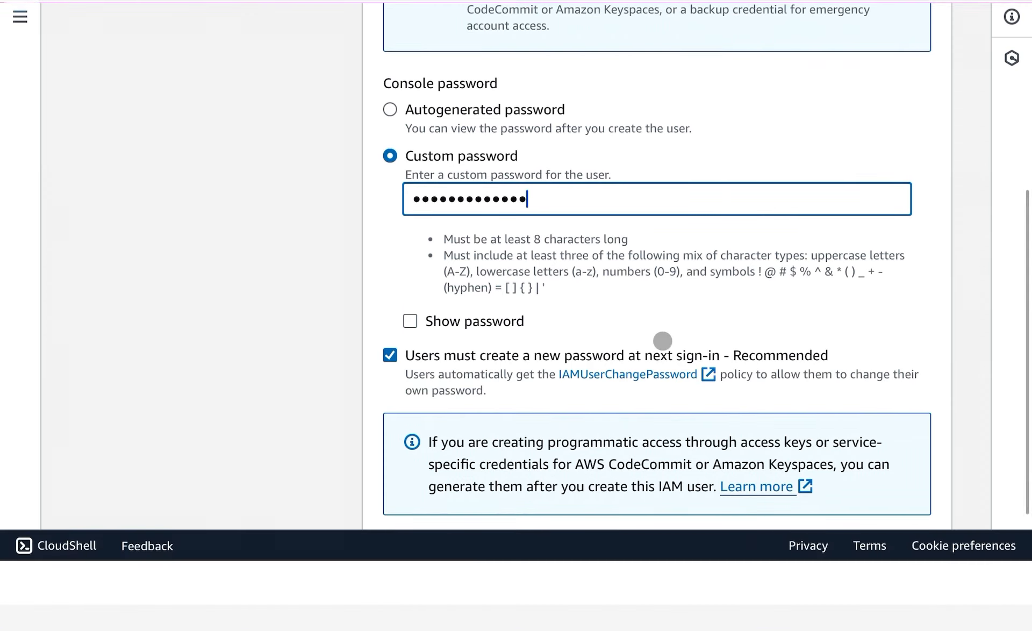
scroll(662, 341, down, 1)
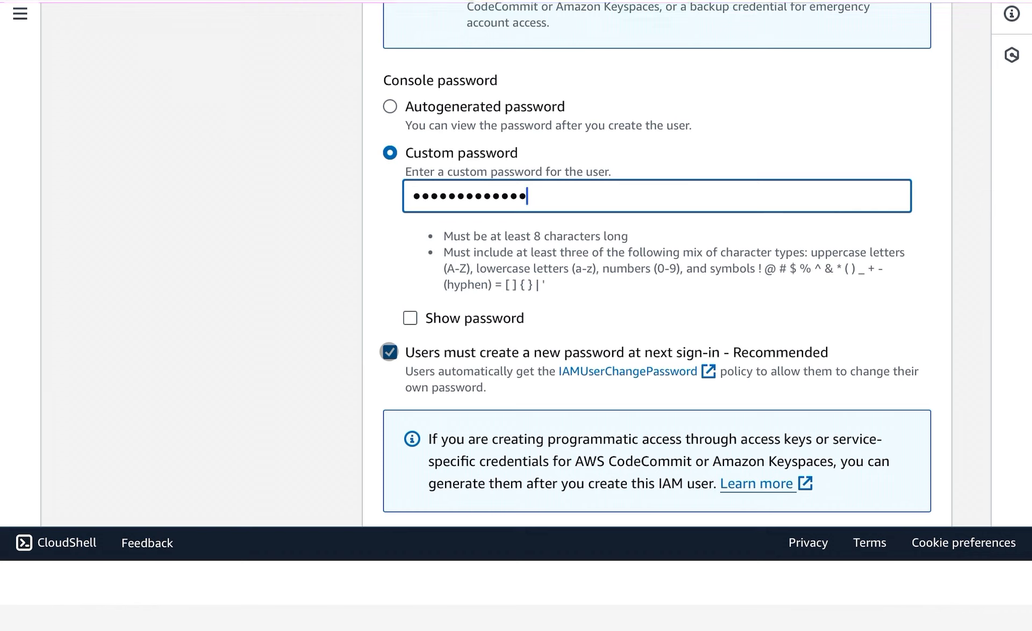
click(390, 352)
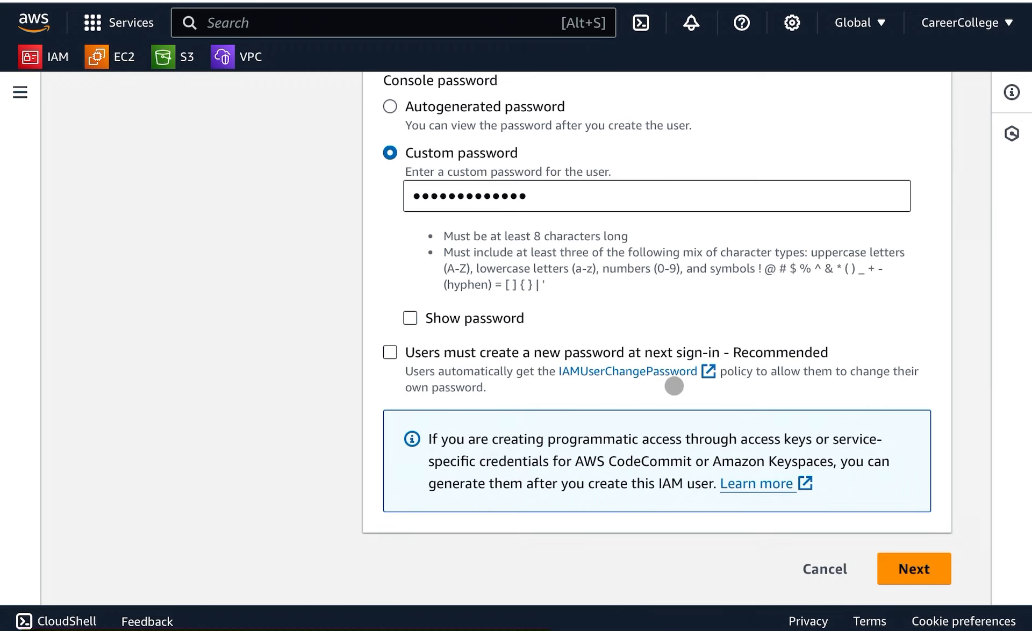
click(924, 570)
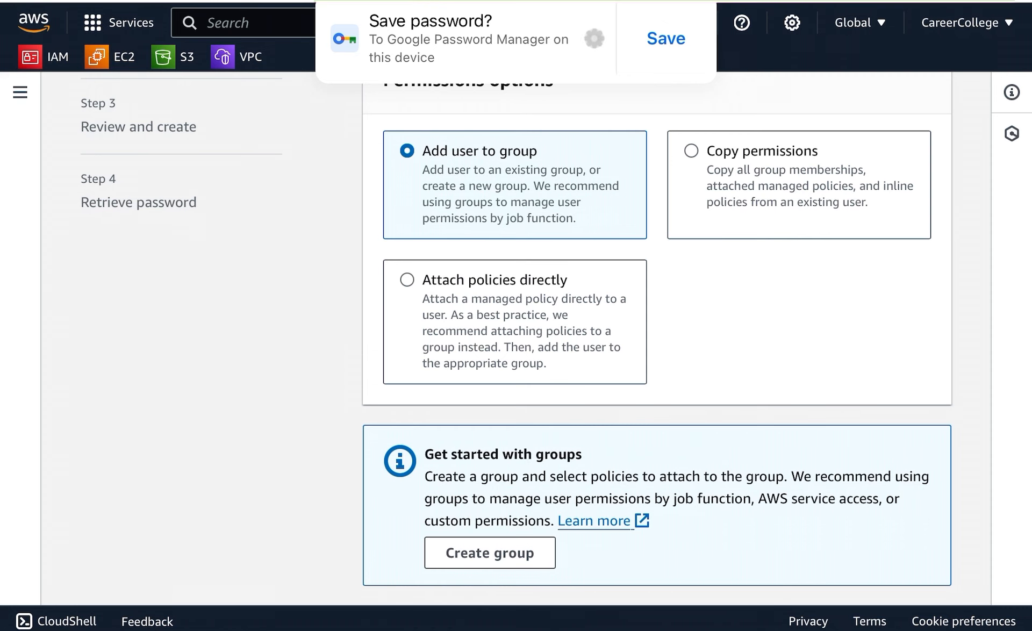
Decline saving the password in the browser and continue past the permissions options without adding any.
click(593, 39)
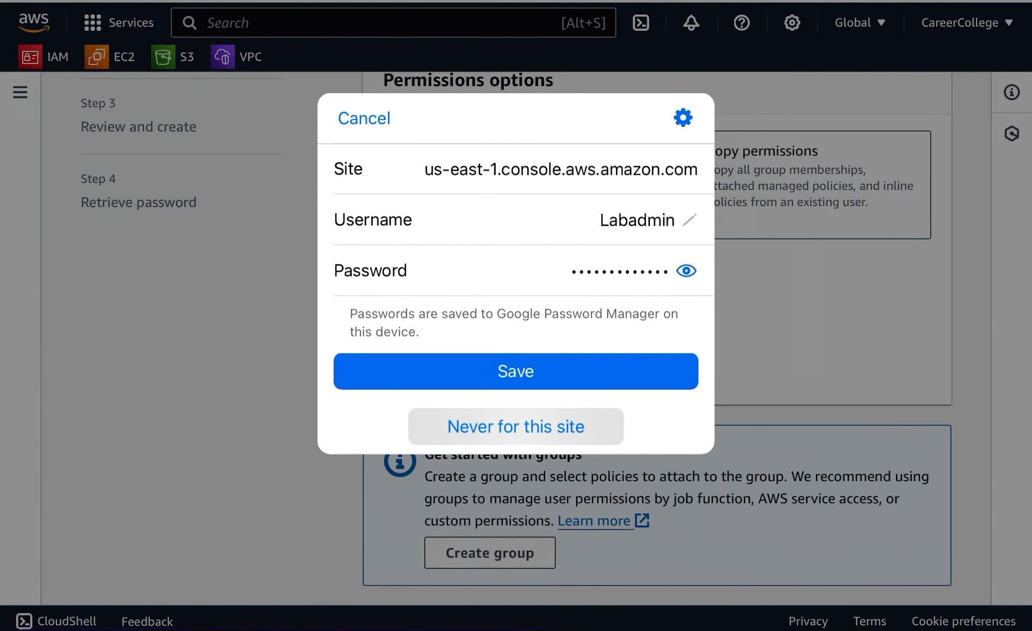
click(516, 426)
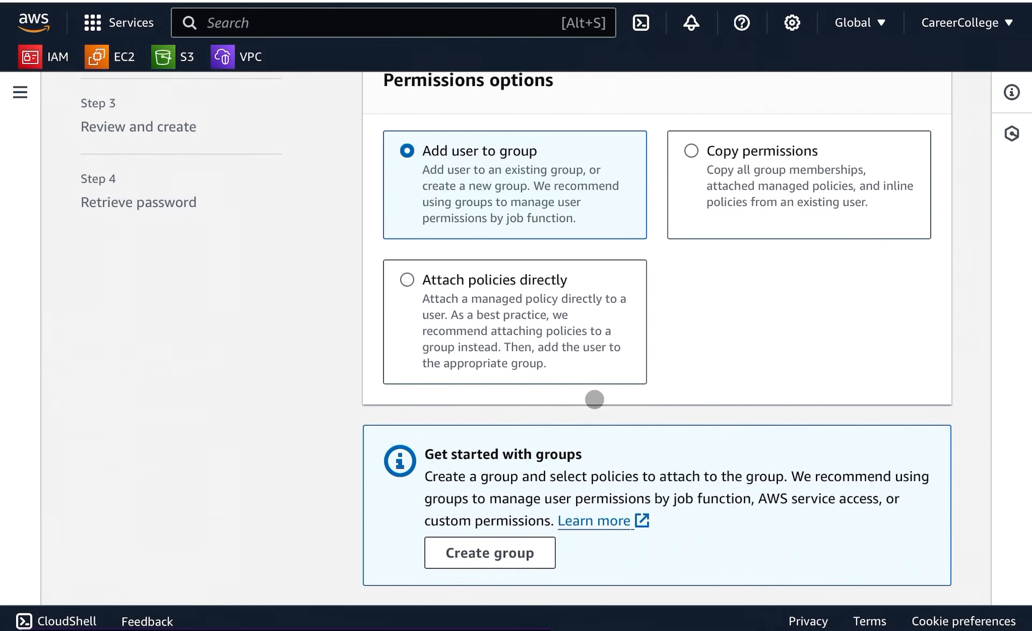
scroll(597, 280, down, 1)
scroll(601, 285, up, 1)
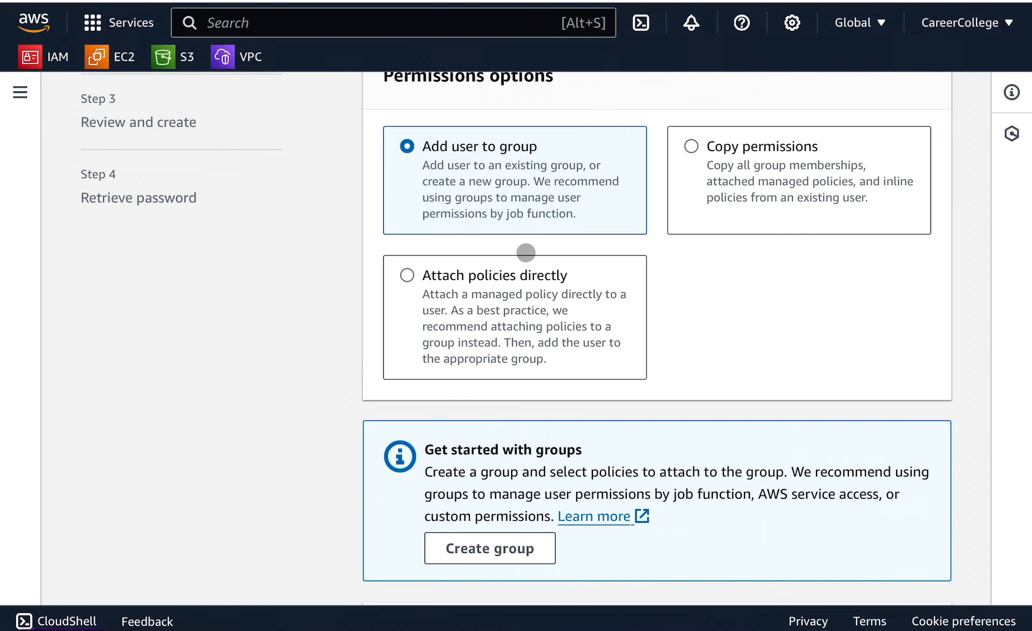
scroll(527, 257, up, 1)
scroll(528, 257, up, 1)
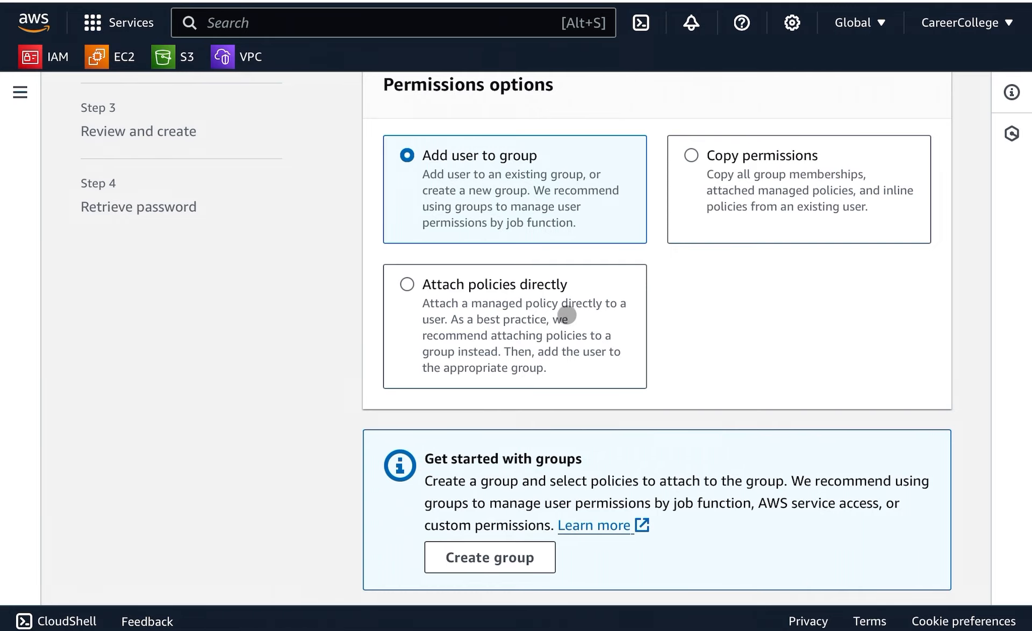
scroll(588, 282, up, 1)
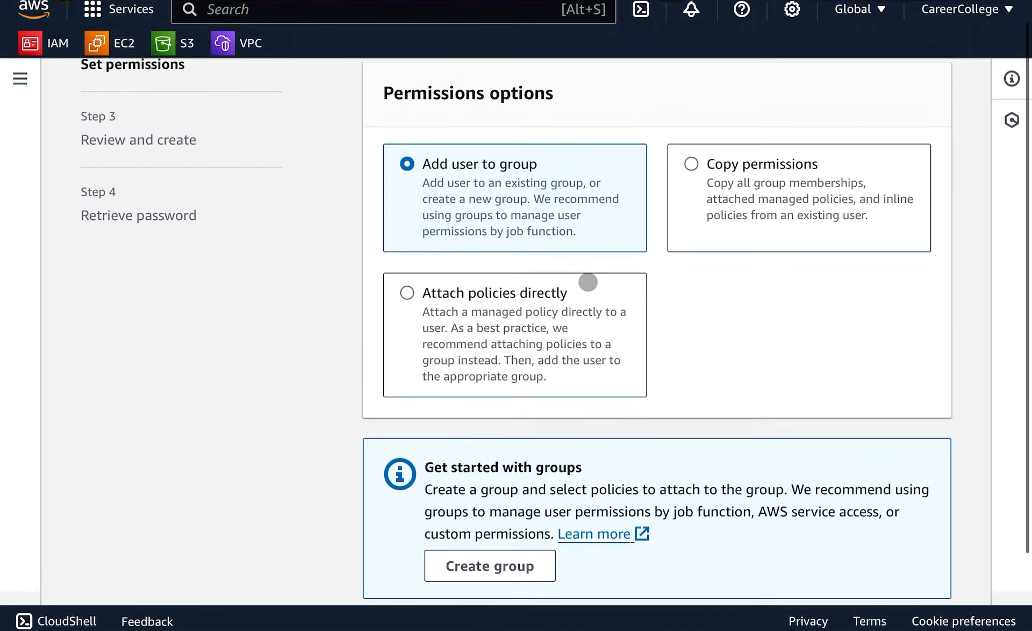
scroll(588, 281, down, 2)
scroll(588, 281, down, 4)
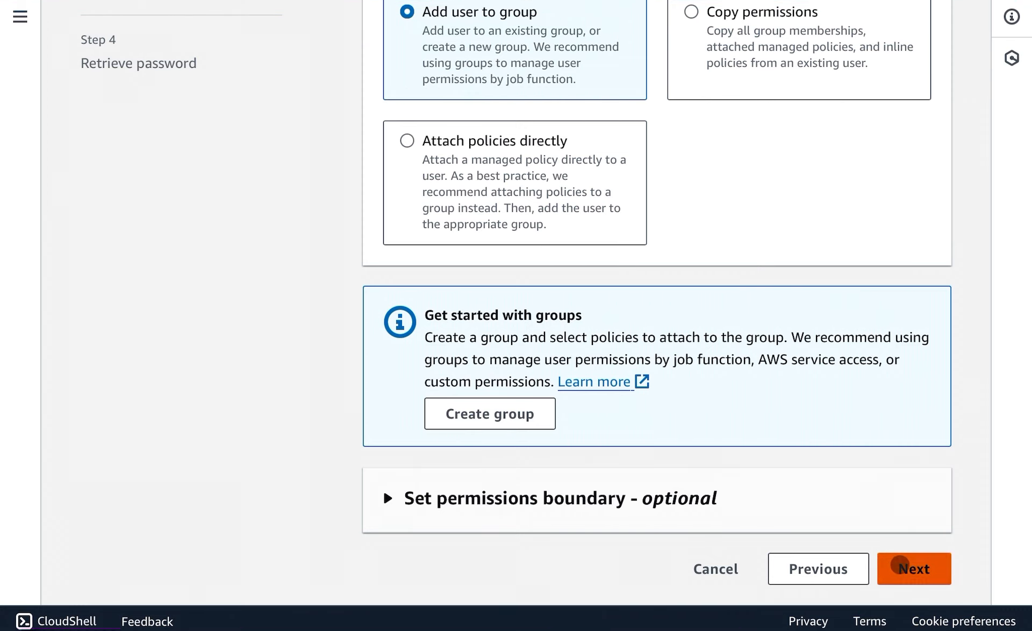
click(900, 565)
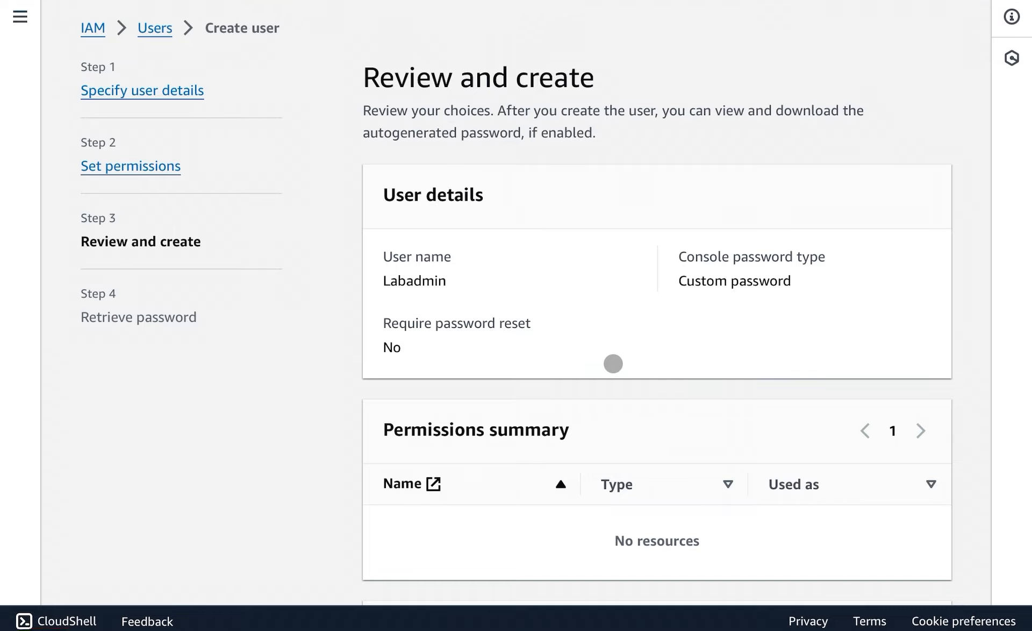
Review the user details and create the user.
scroll(613, 364, down, 3)
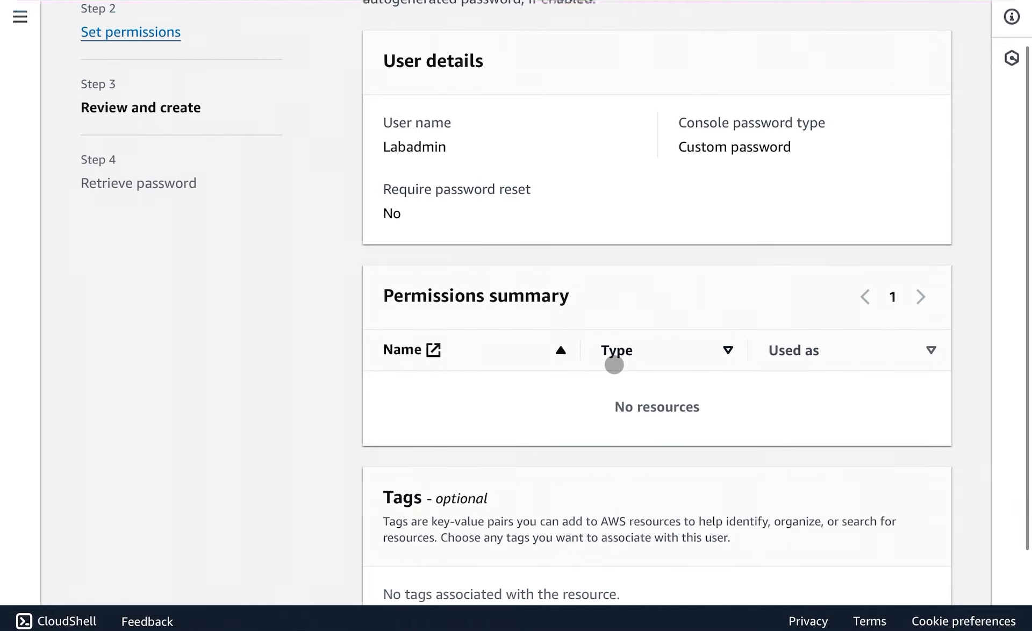
scroll(613, 365, down, 3)
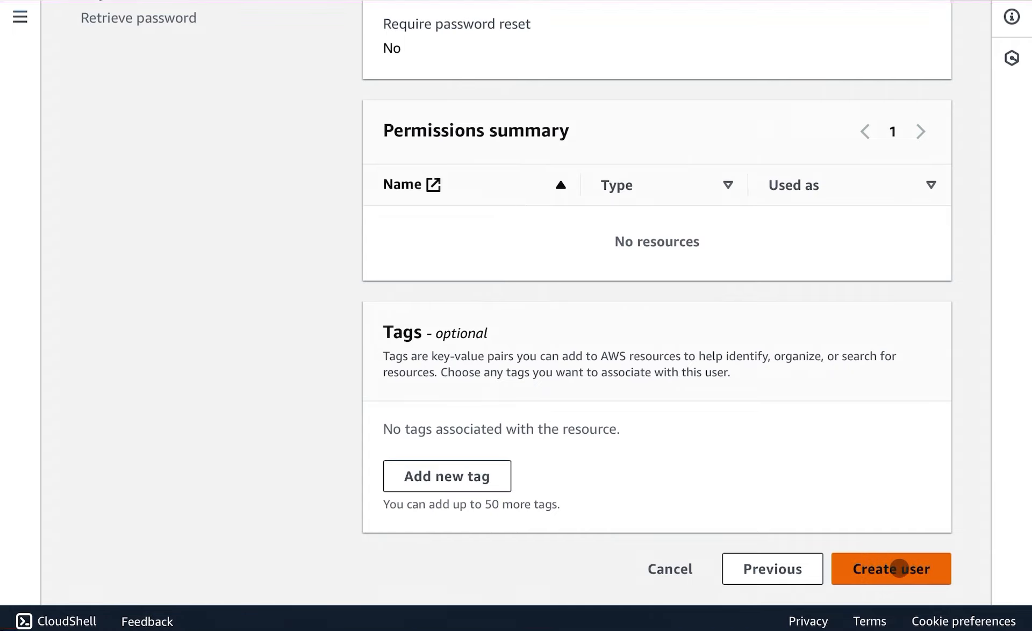
click(899, 568)
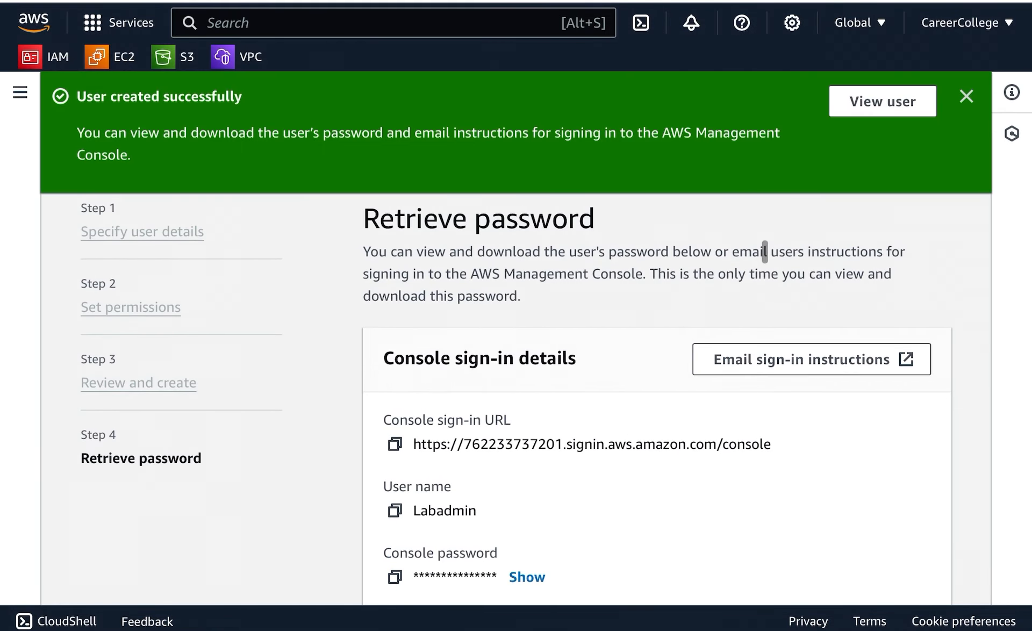
Examine the new user's console sign-in details.
scroll(545, 348, up, 1)
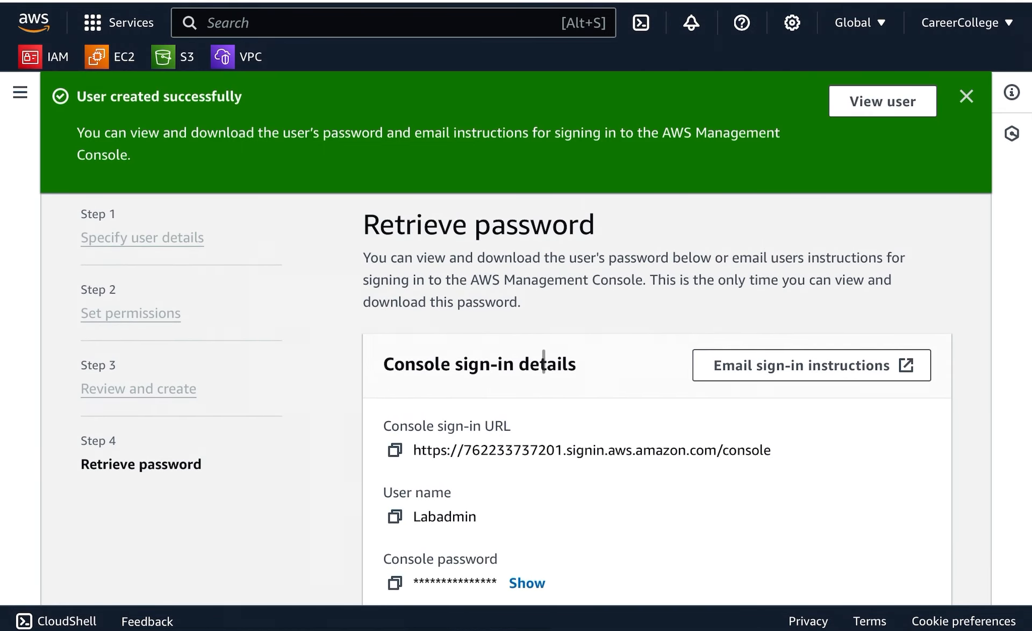
scroll(490, 484, up, 1)
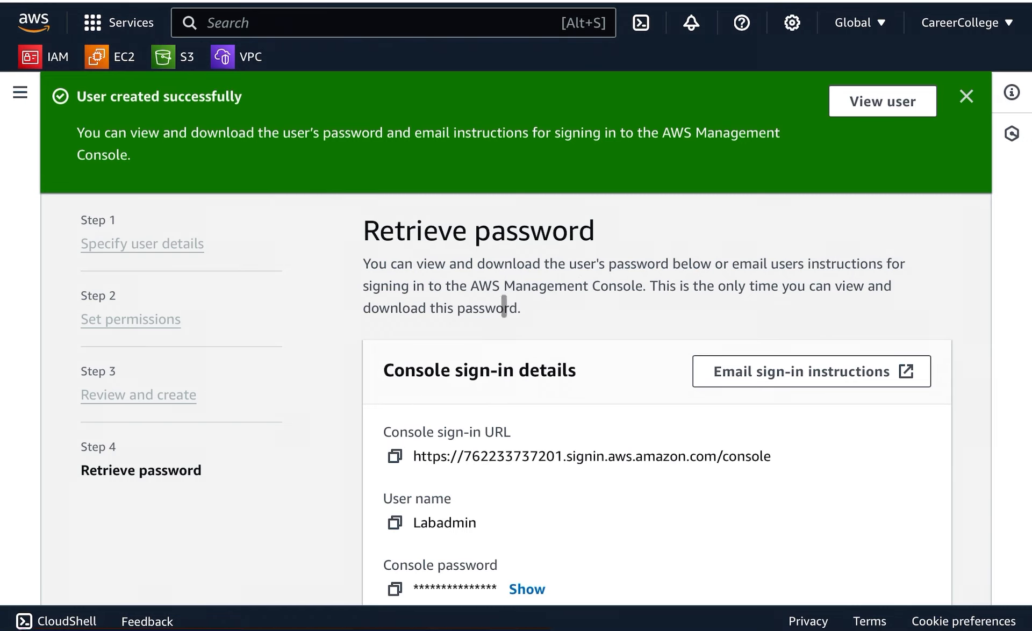
scroll(500, 402, up, 1)
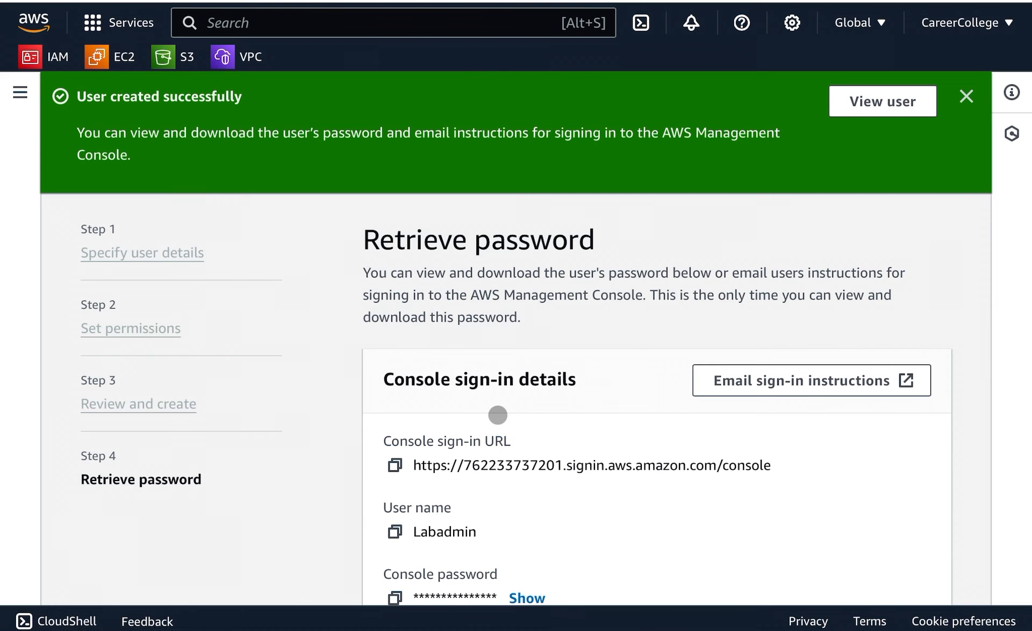
Return to the users list without viewing or downloading the console password, confirming to continue.
scroll(498, 414, up, 1)
scroll(499, 407, down, 3)
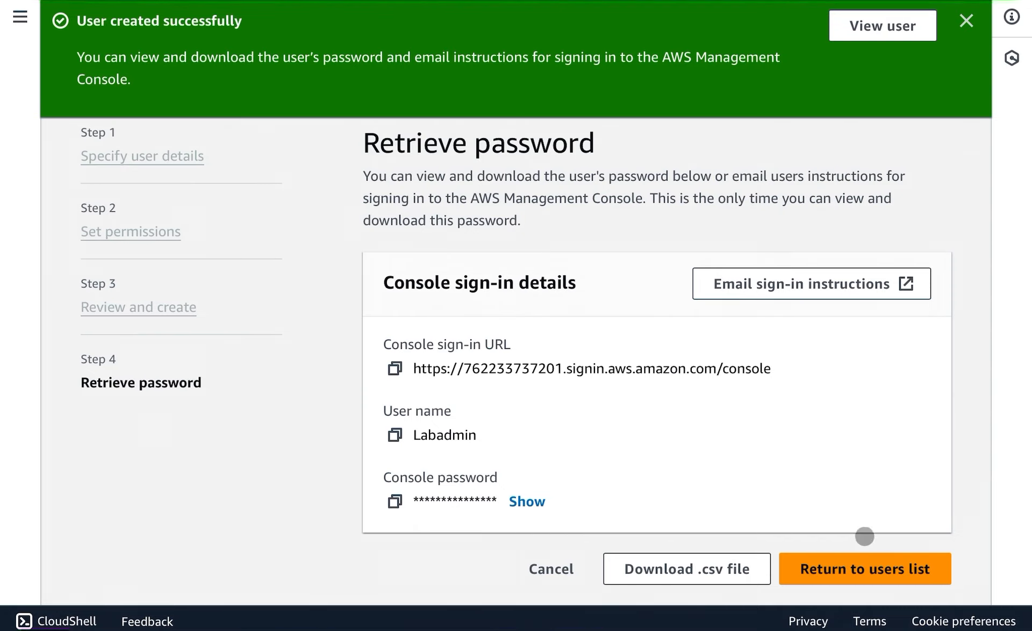
click(831, 566)
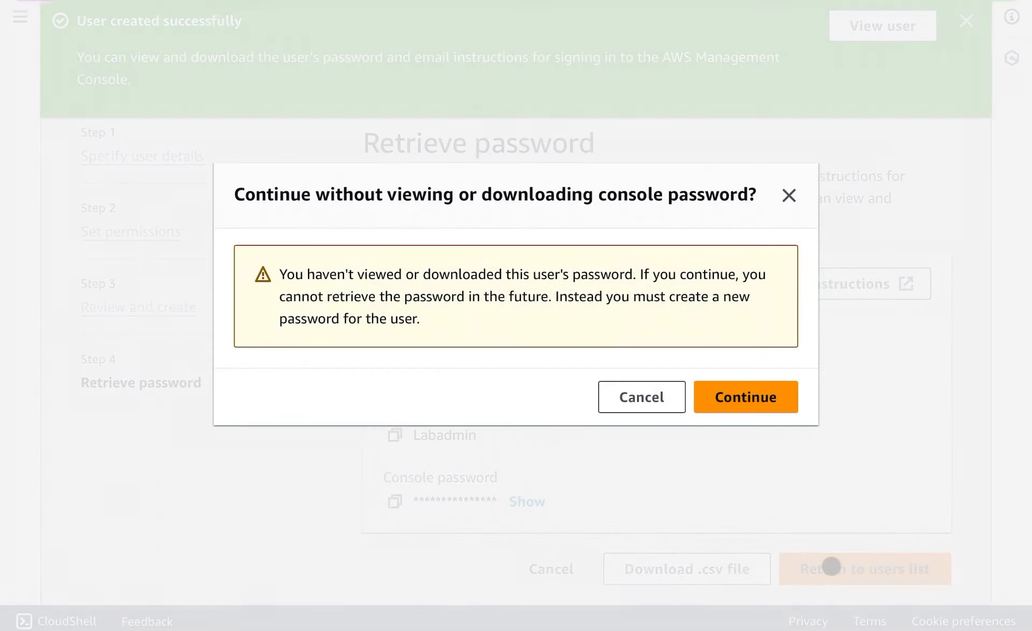
click(746, 389)
click(745, 410)
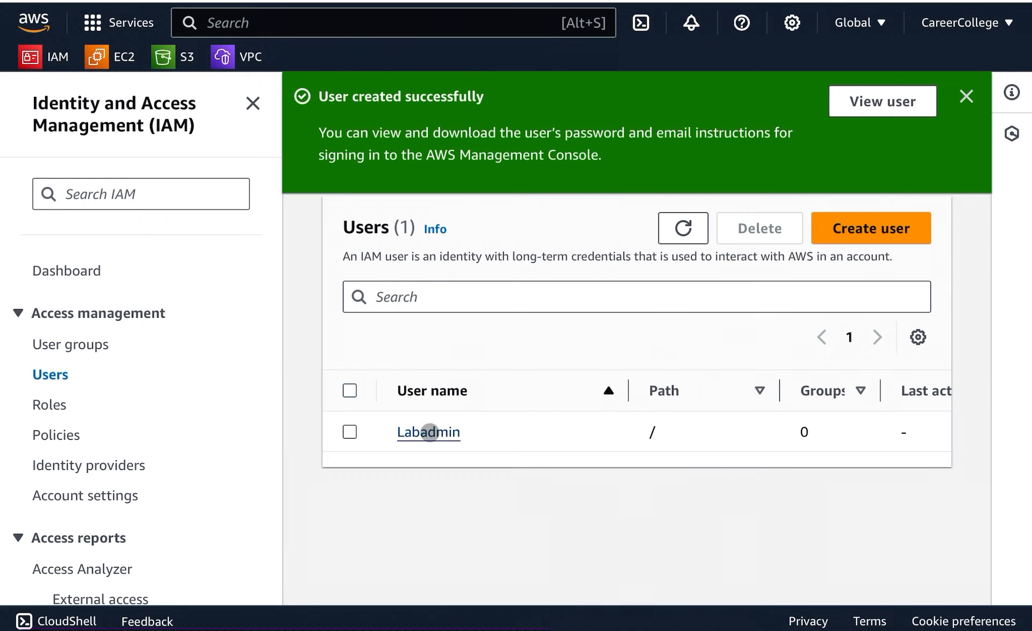
Open the Labadmin user and examine its summary, permissions, groups and tags.
click(429, 432)
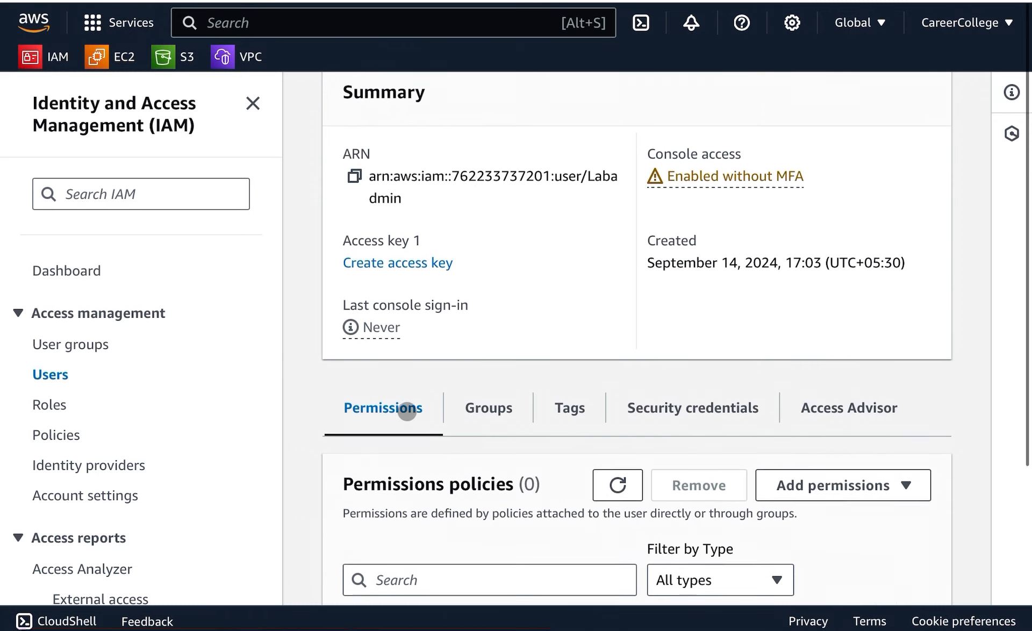
scroll(406, 412, down, 2)
scroll(407, 412, down, 4)
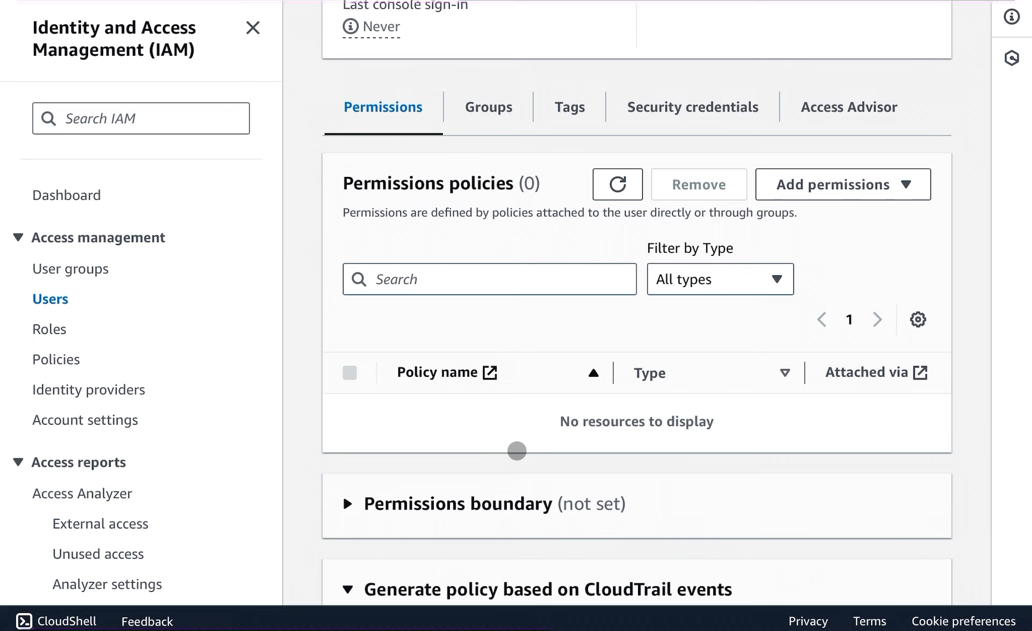
scroll(516, 450, down, 1)
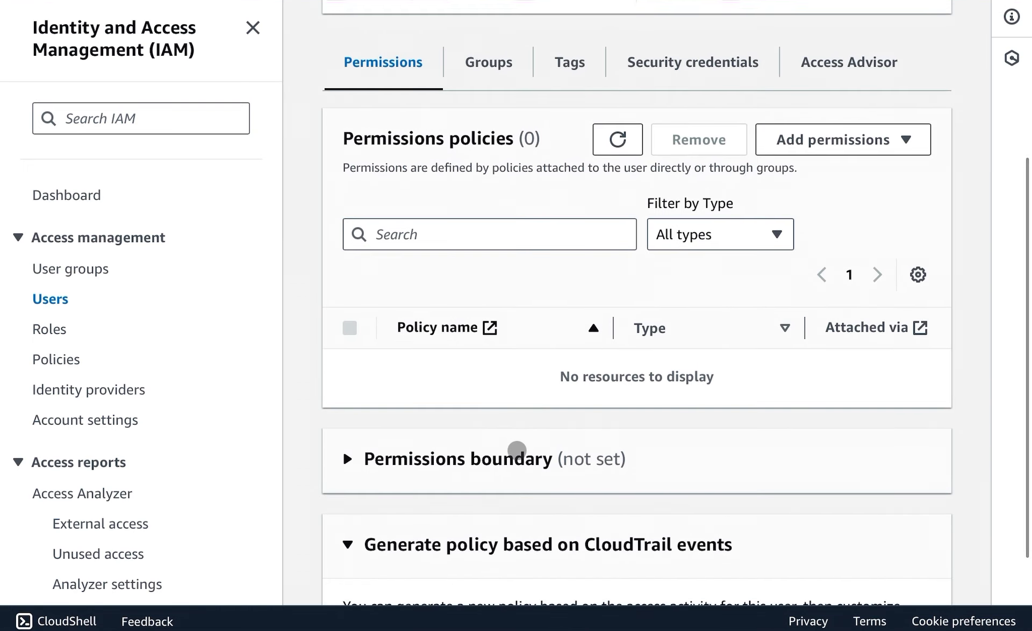
click(487, 60)
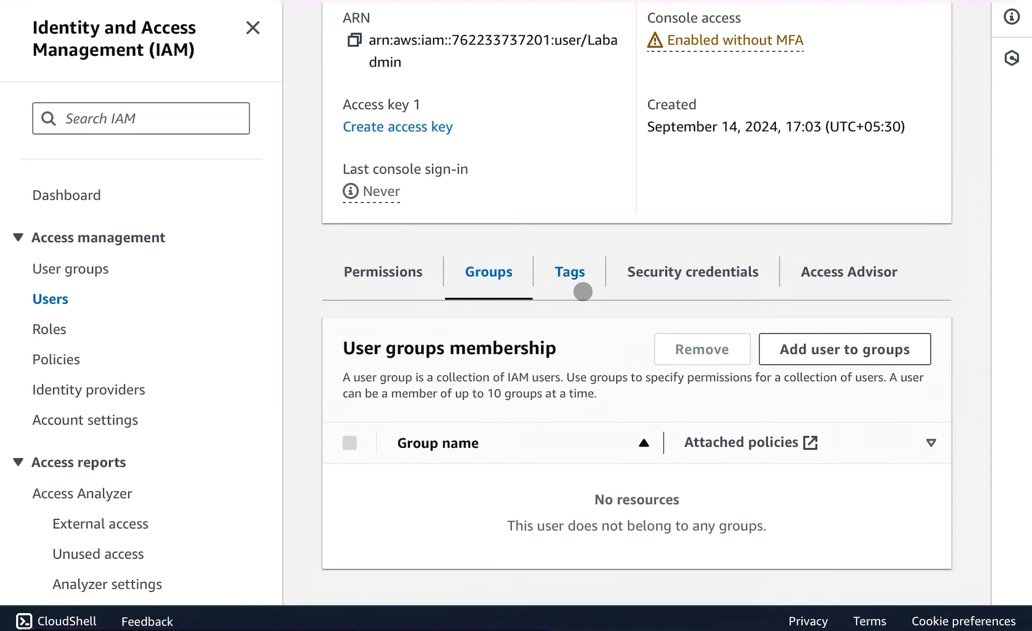
click(570, 278)
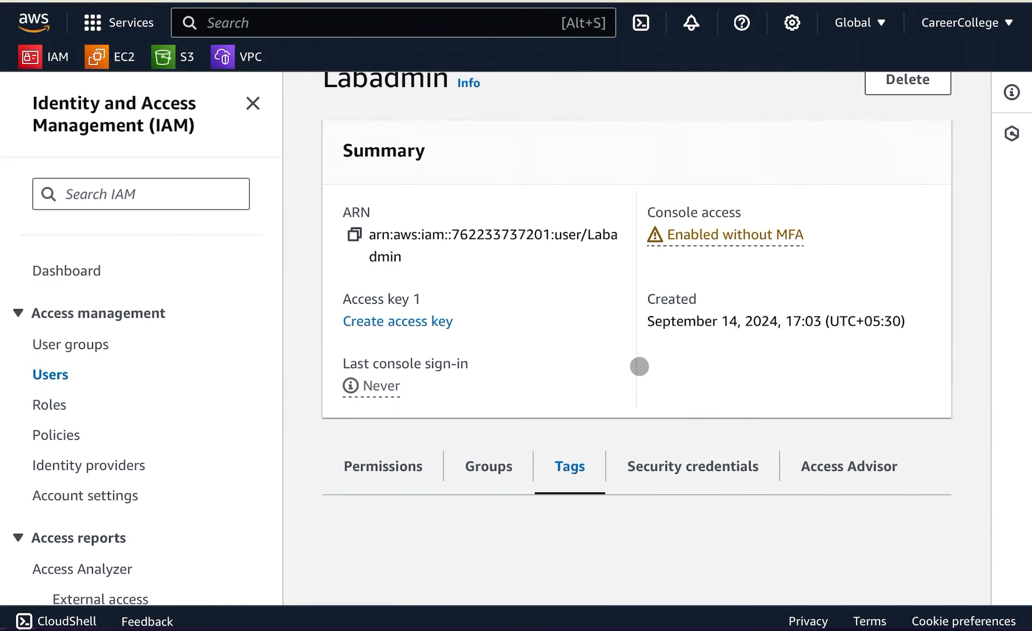
Examine the Labadmin user's security credentials, including console sign-in, MFA, access keys and other credentials.
click(693, 466)
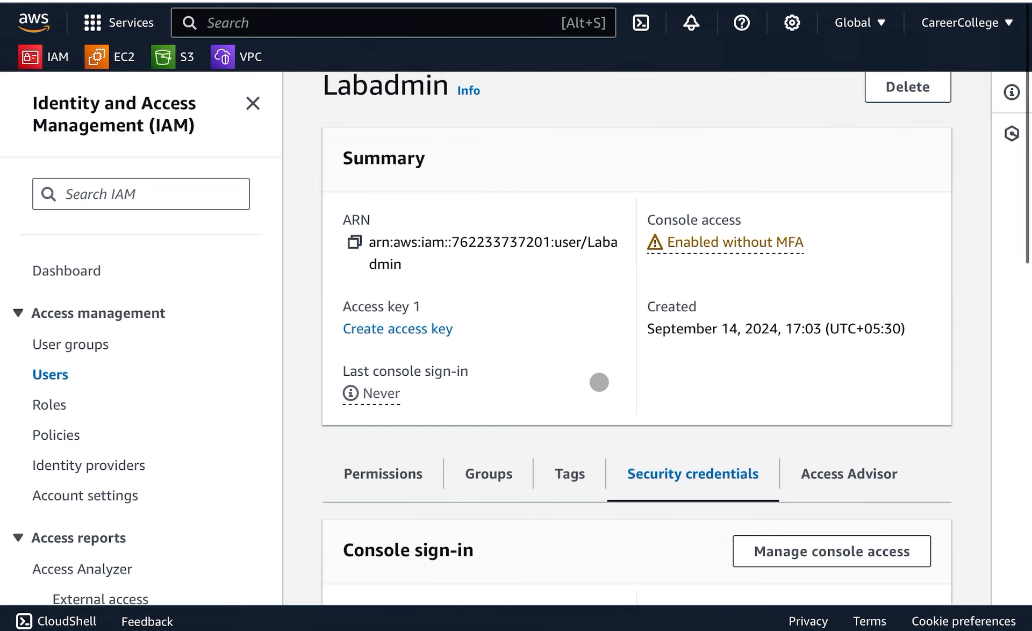
scroll(558, 378, down, 1)
scroll(558, 378, down, 3)
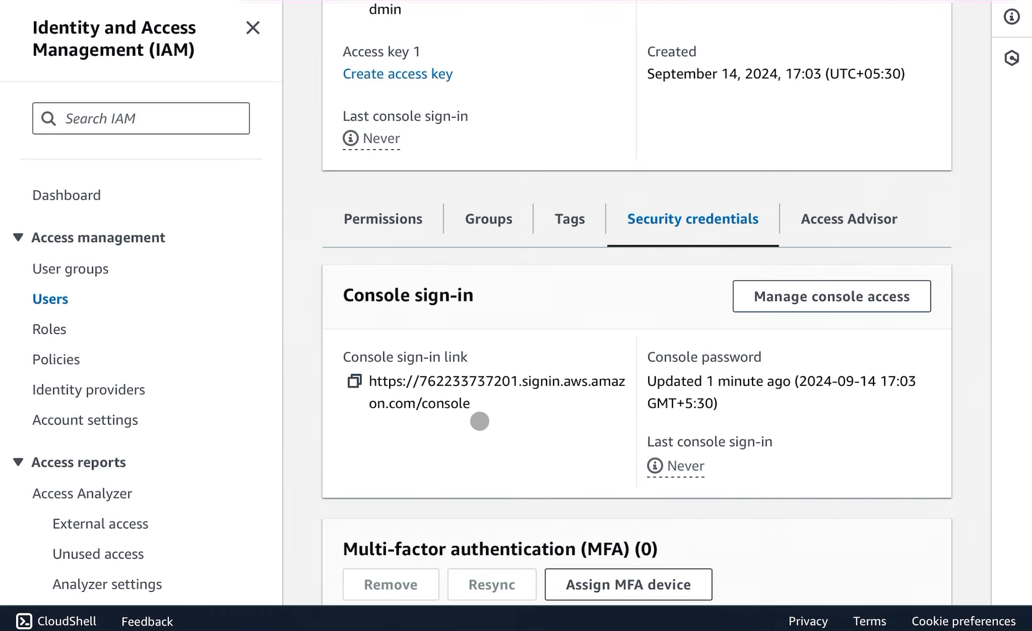
scroll(480, 421, down, 2)
scroll(480, 421, down, 3)
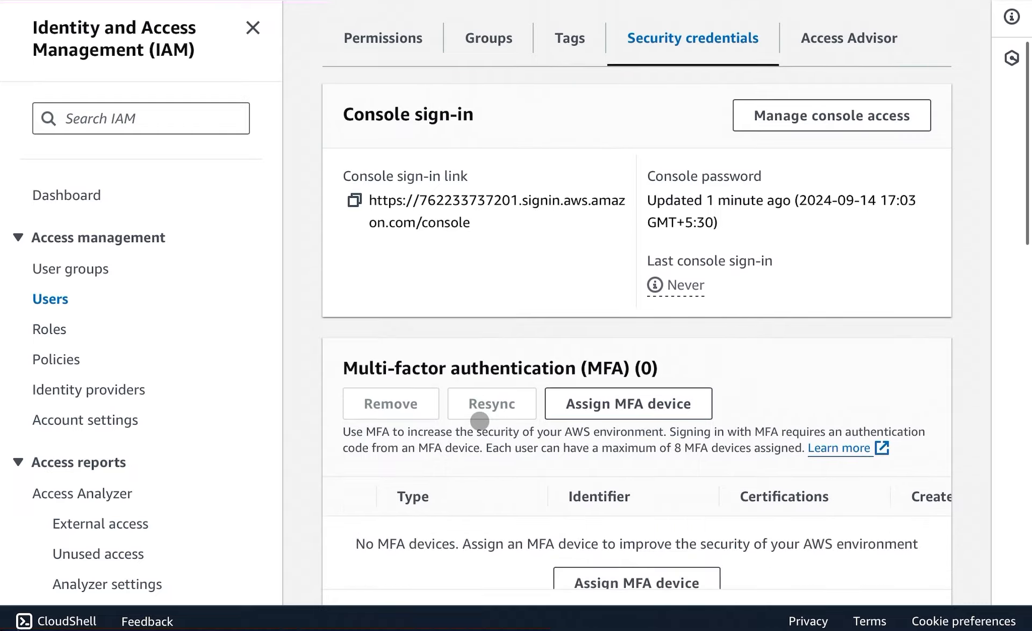
scroll(464, 416, down, 3)
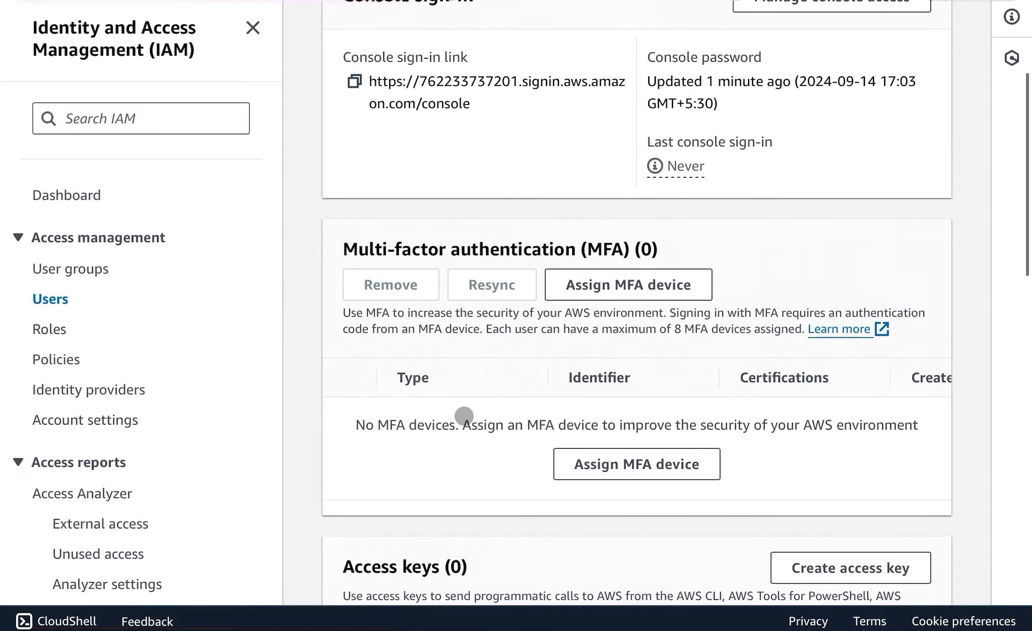
scroll(464, 416, down, 3)
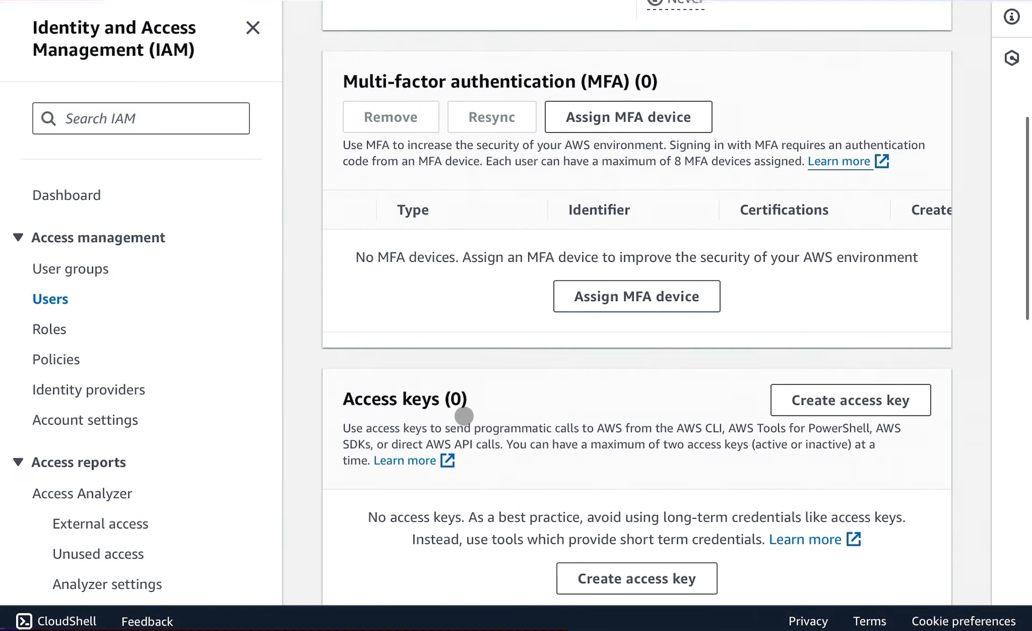
scroll(464, 418, down, 3)
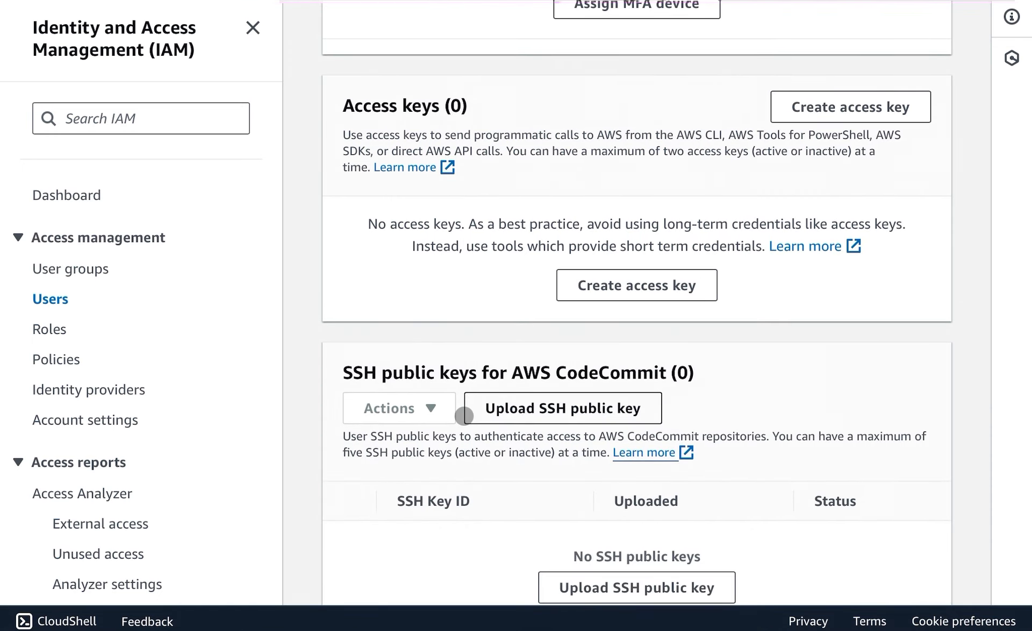
scroll(464, 417, down, 1)
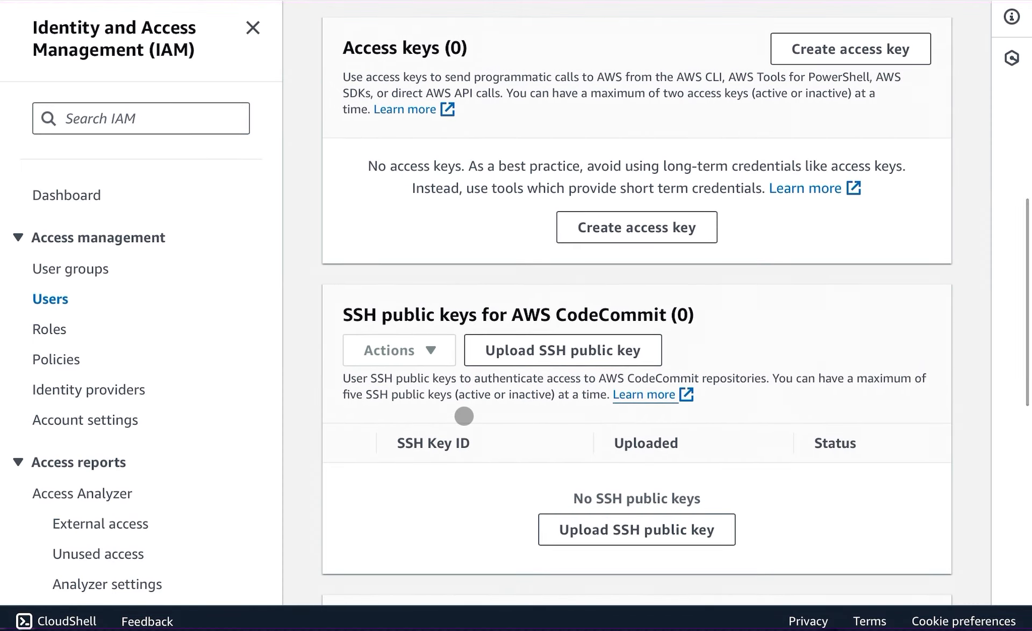
scroll(464, 418, down, 4)
scroll(464, 416, down, 5)
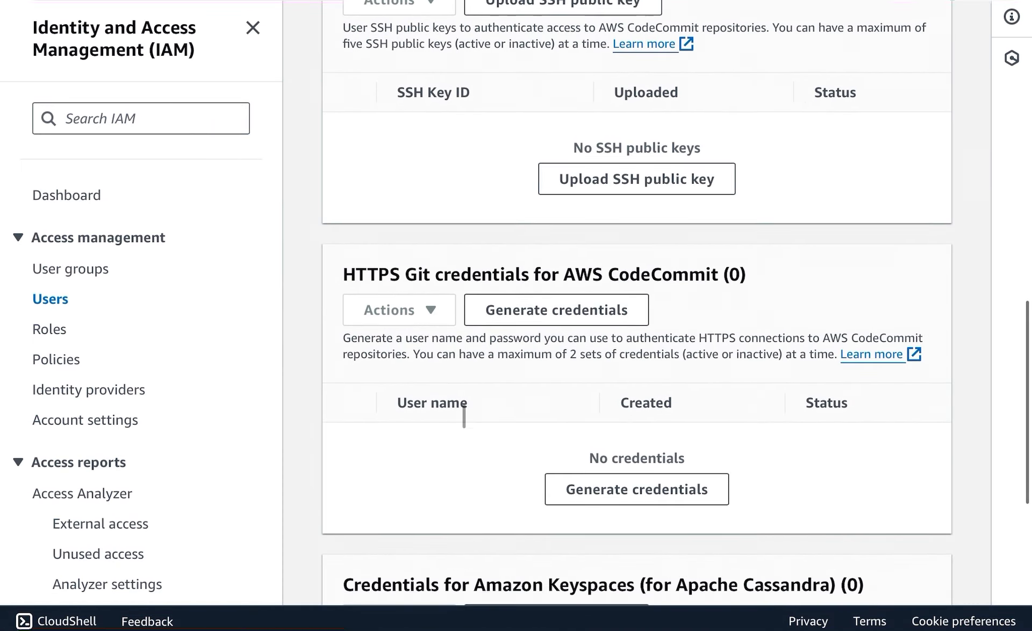
scroll(464, 416, down, 7)
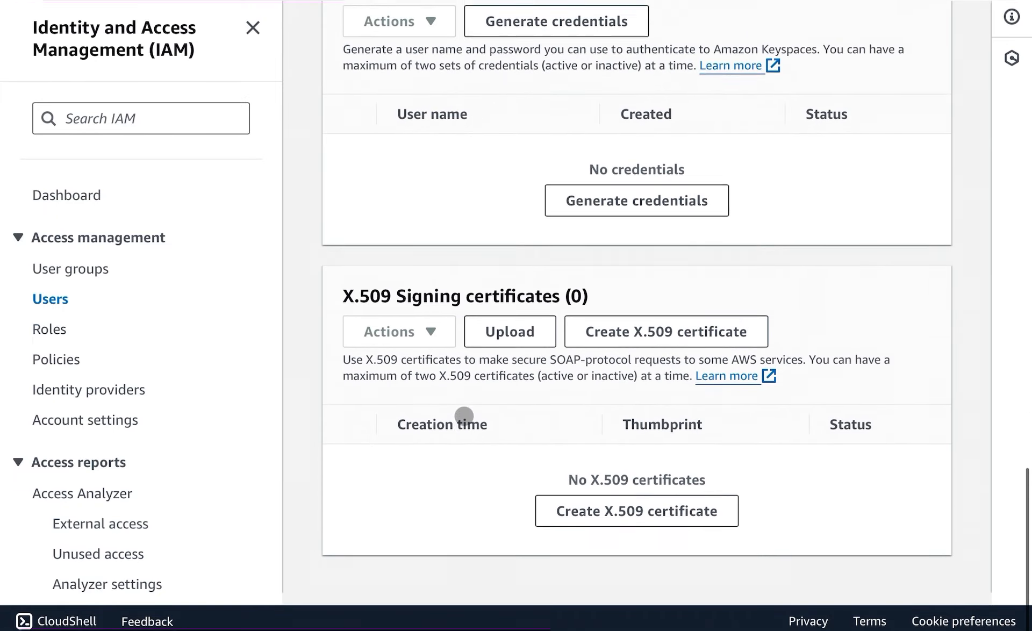
scroll(464, 416, up, 9)
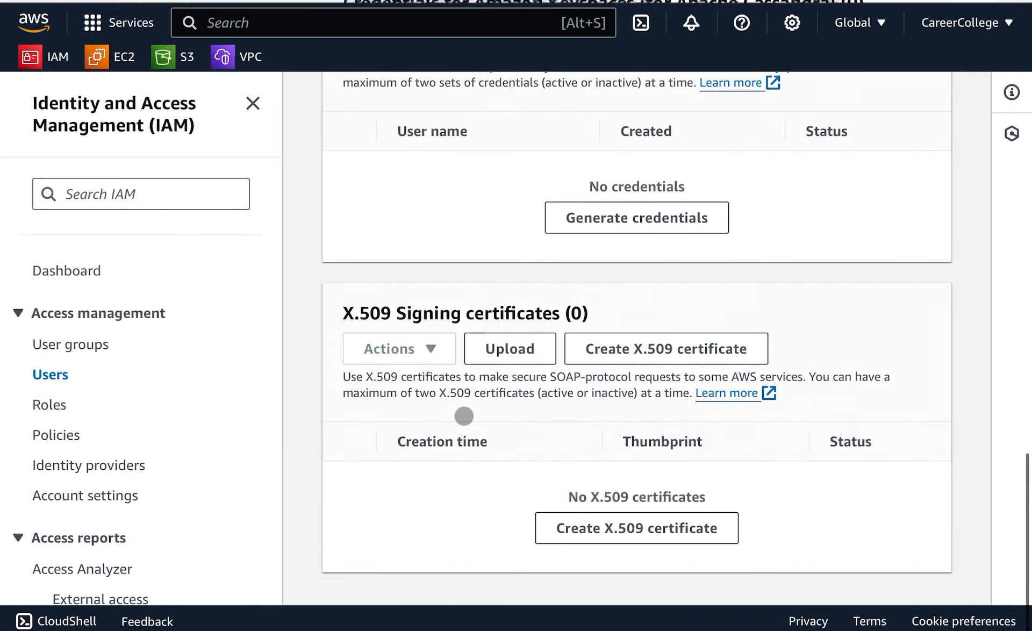
scroll(464, 417, up, 15)
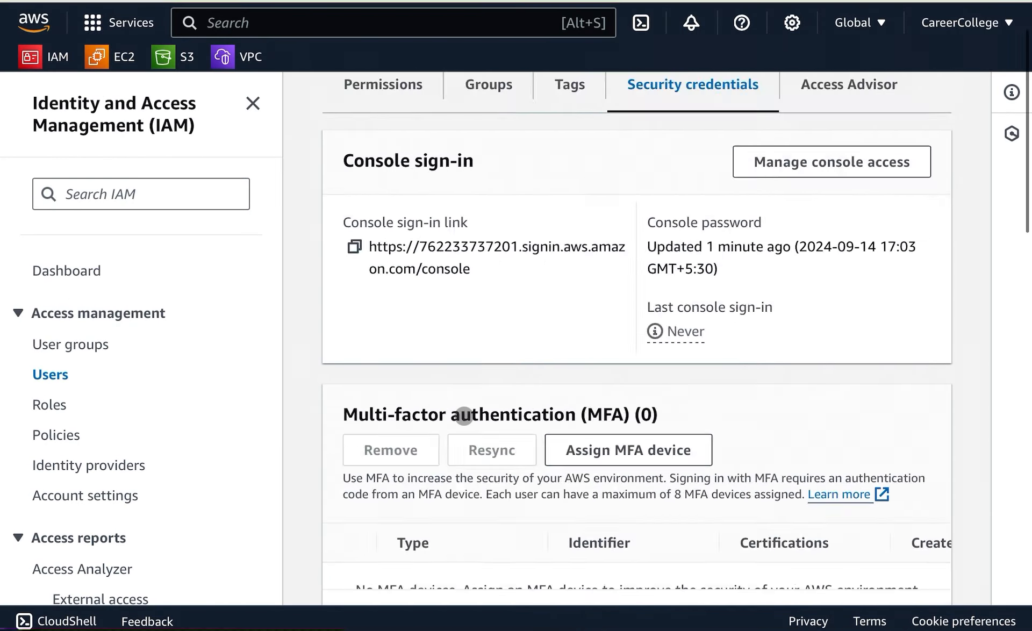
scroll(465, 419, up, 1)
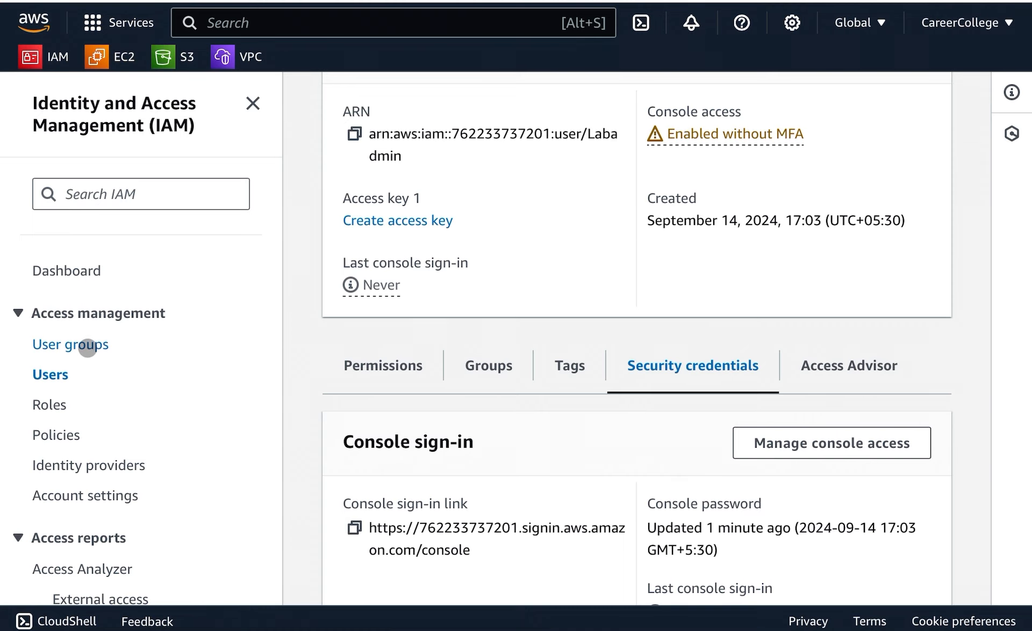
Start creating a new user group and name it Admin.
click(86, 347)
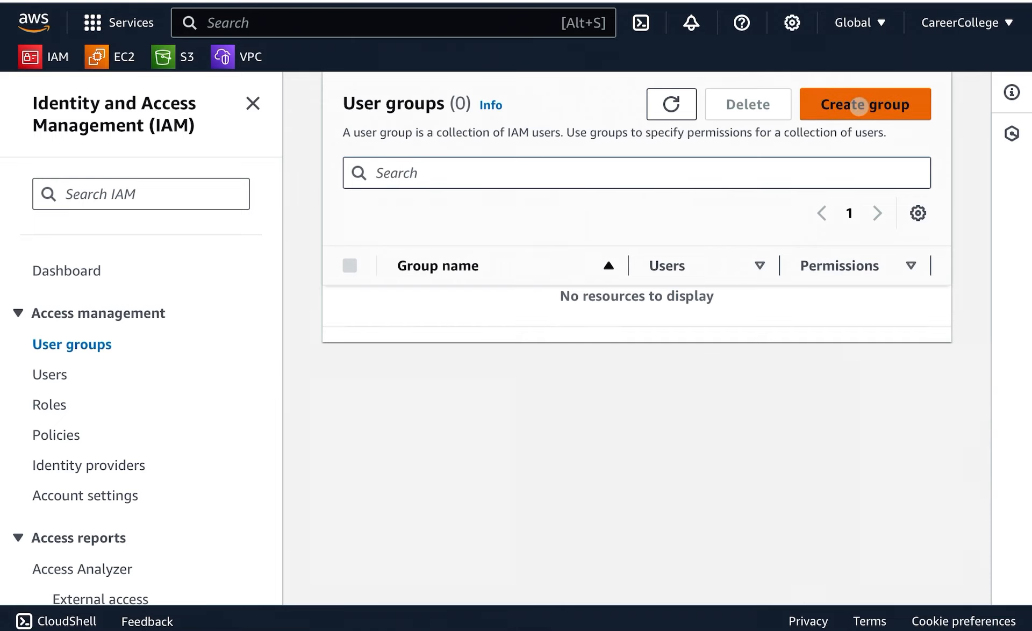
click(859, 106)
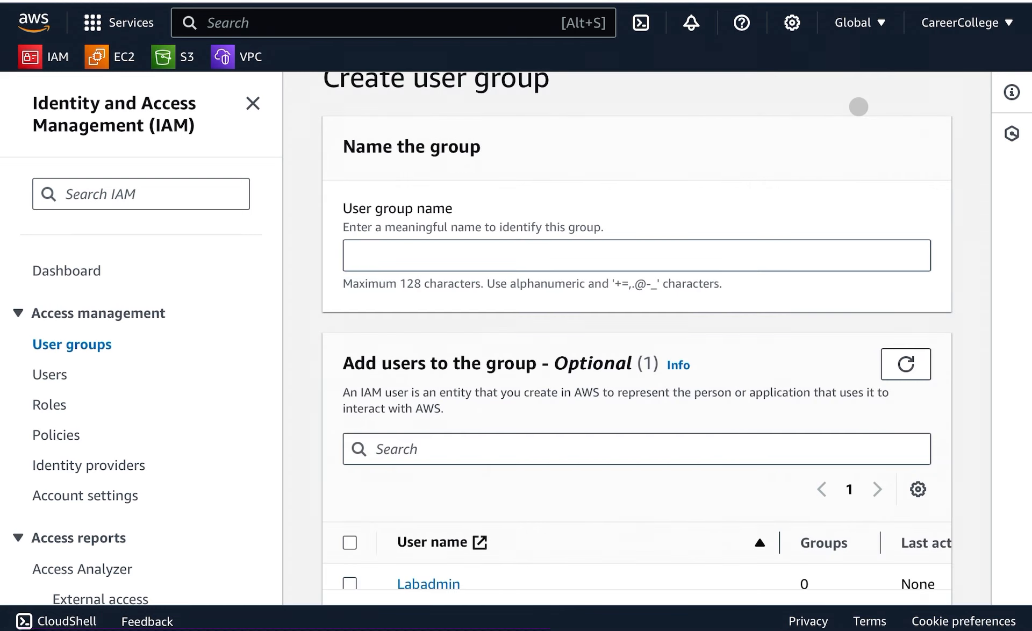
click(382, 255)
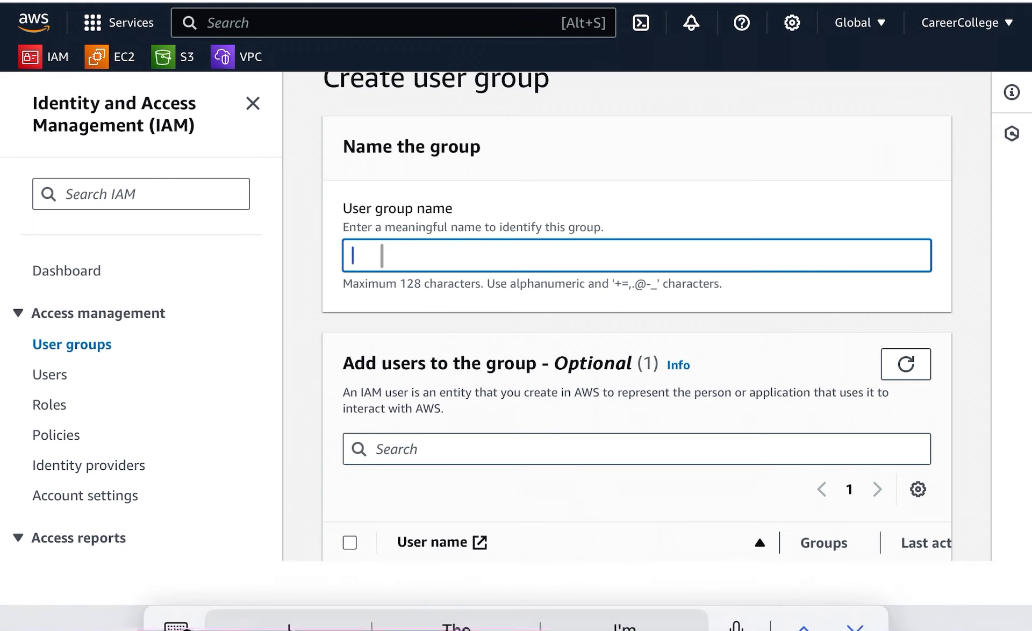
text(A)
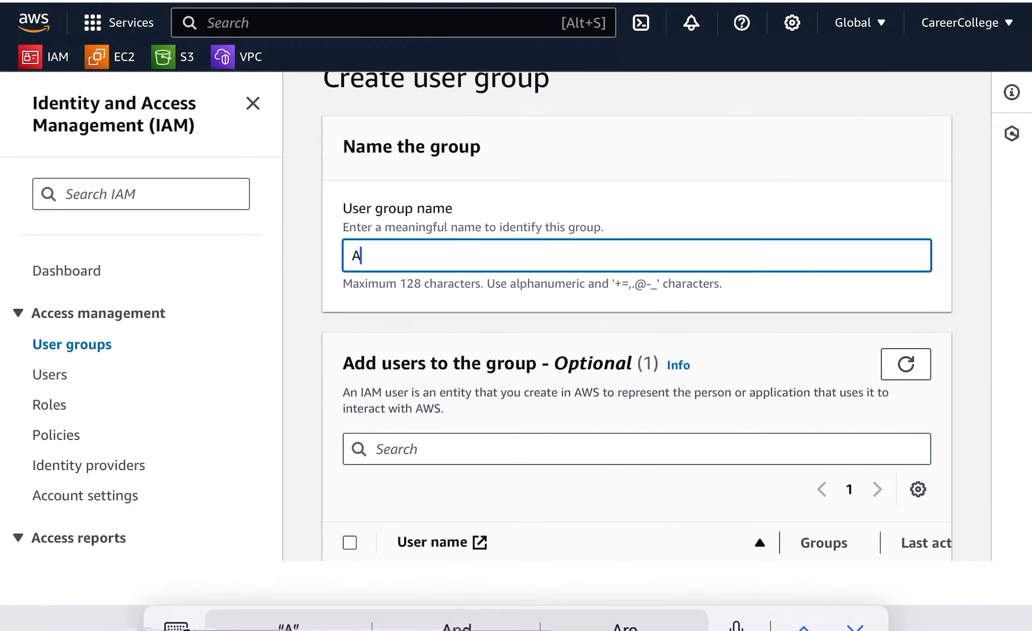
text(dmin)
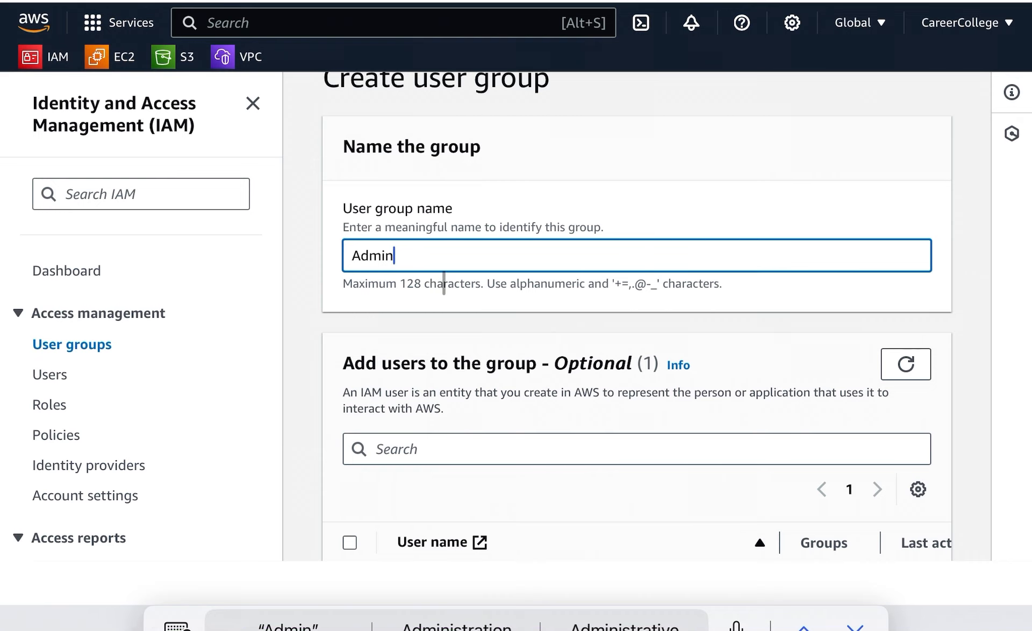
Select the Labadmin user to add to the Admin group.
scroll(443, 270, up, 1)
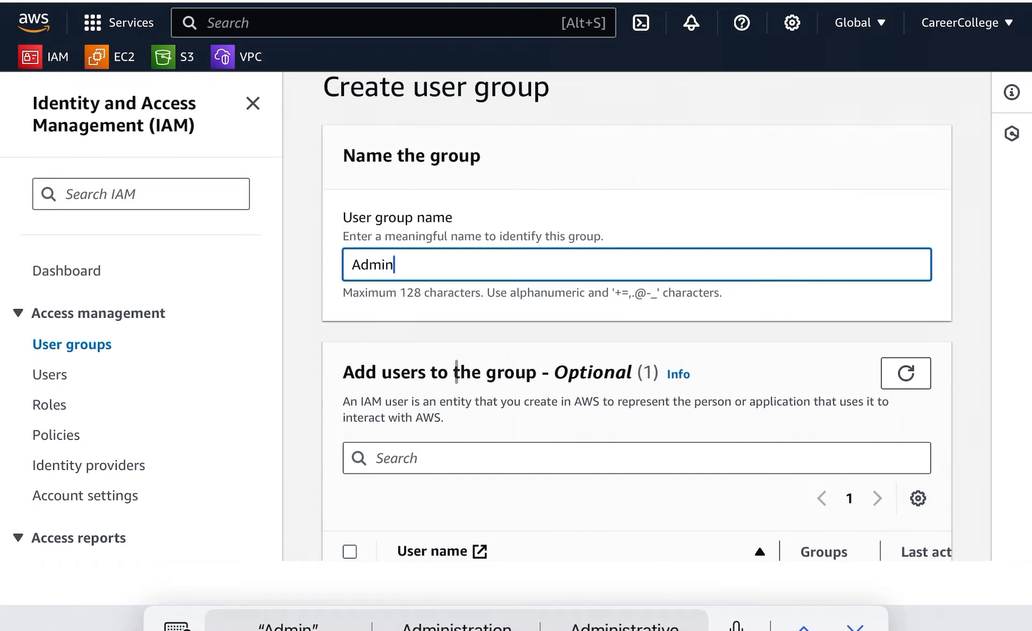
scroll(572, 415, down, 1)
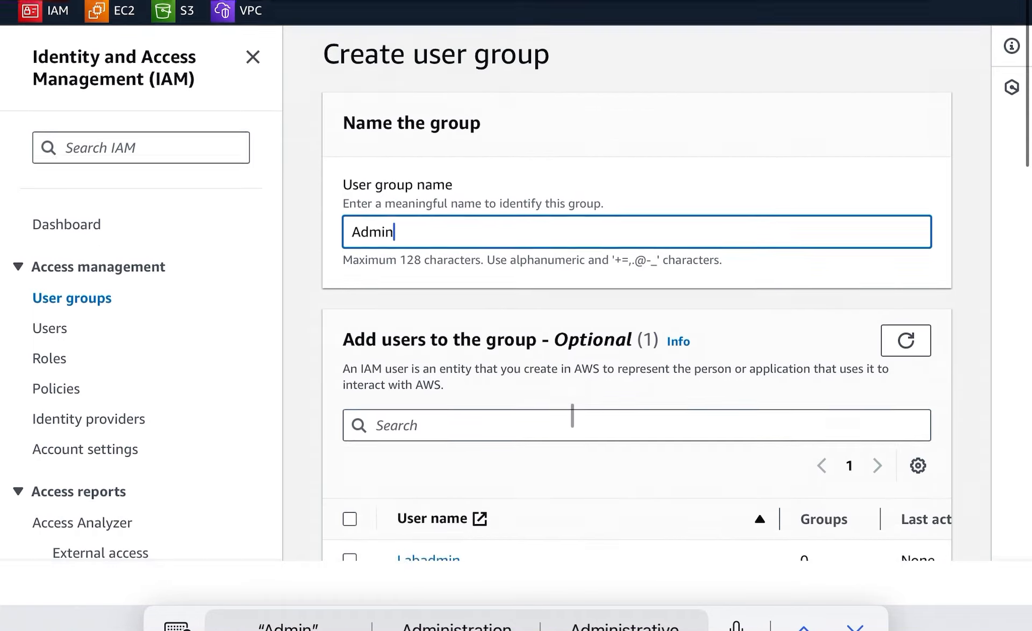
scroll(559, 423, down, 2)
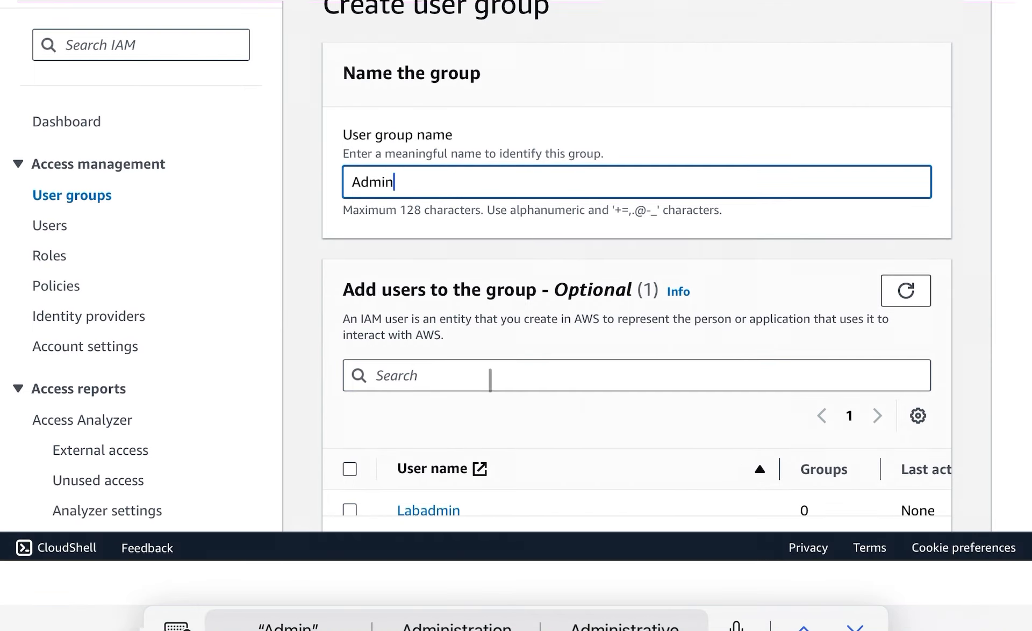
scroll(490, 379, down, 5)
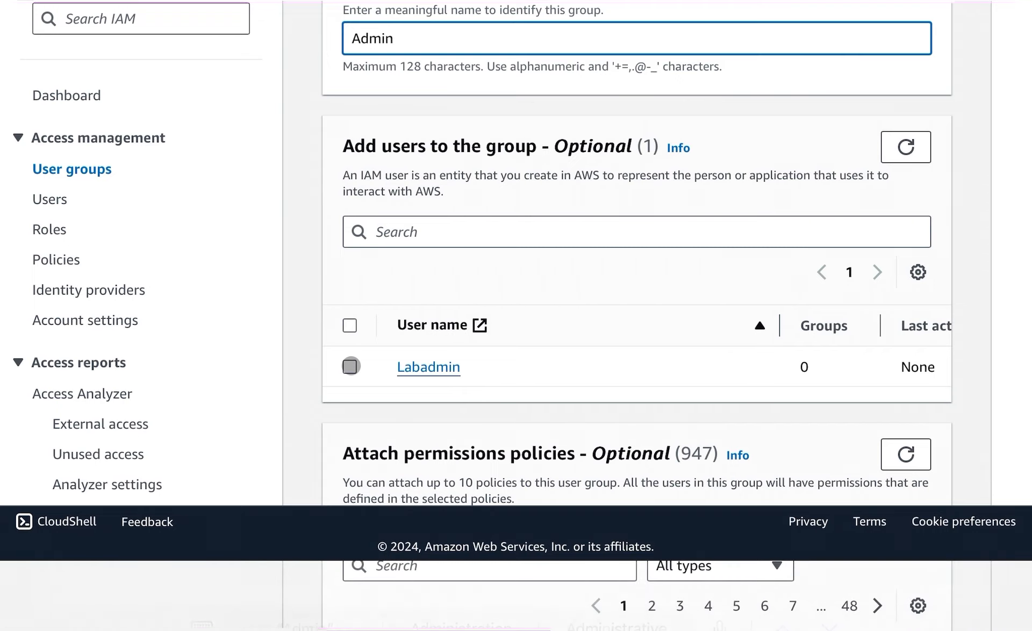
click(350, 366)
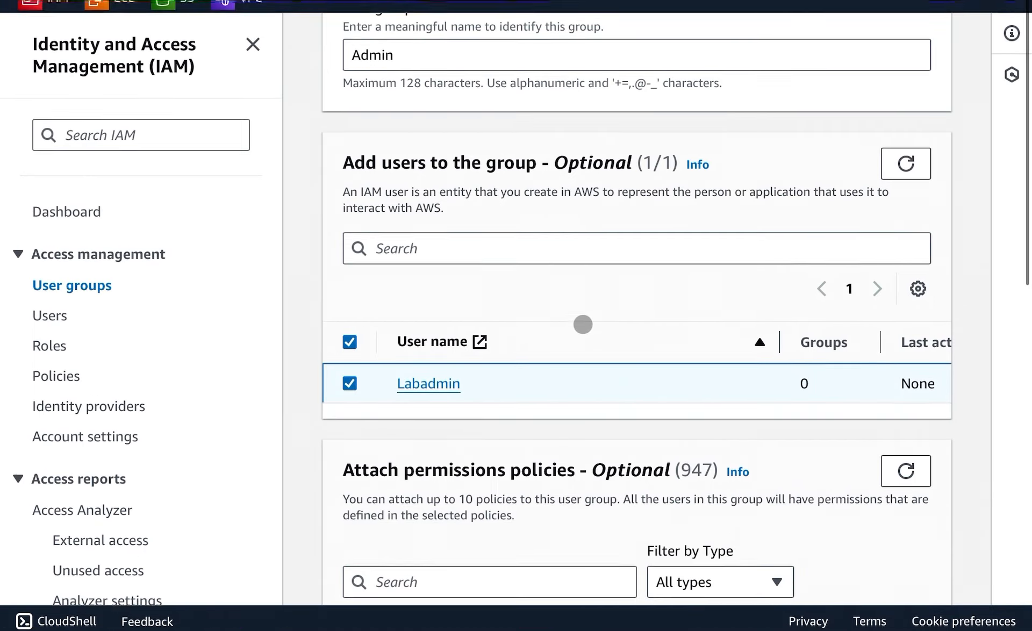
Select the AdministratorAccess policy for the group and expand its policy details.
scroll(582, 324, down, 3)
scroll(583, 324, down, 2)
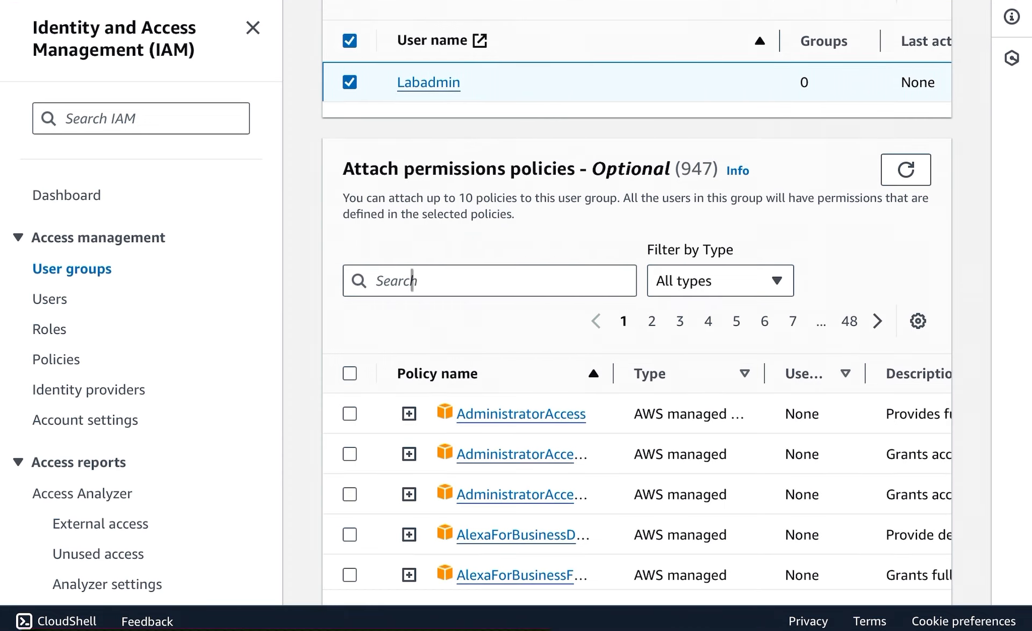
click(412, 281)
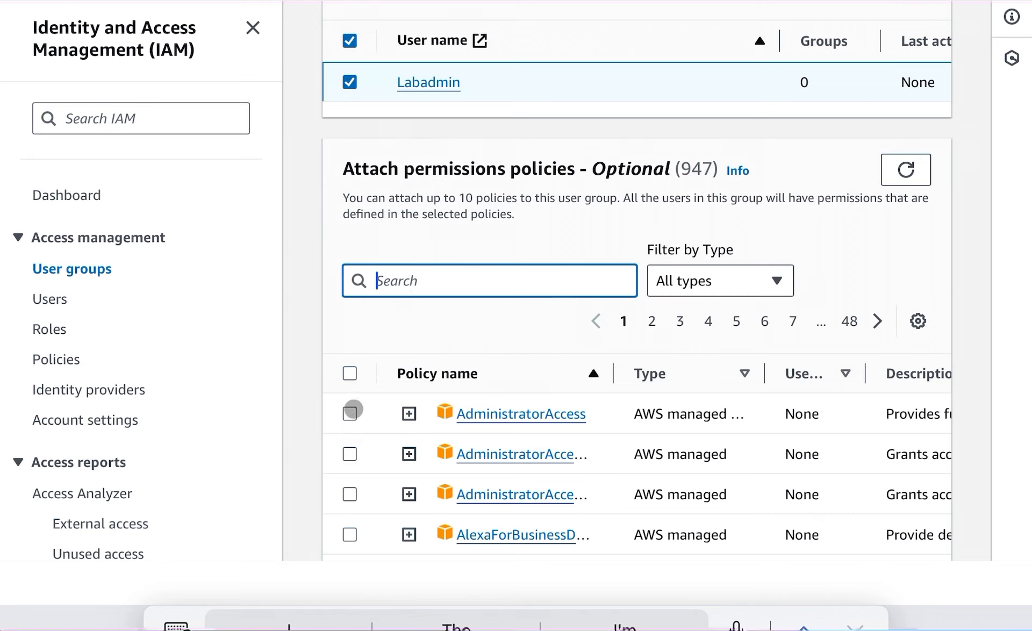
click(352, 412)
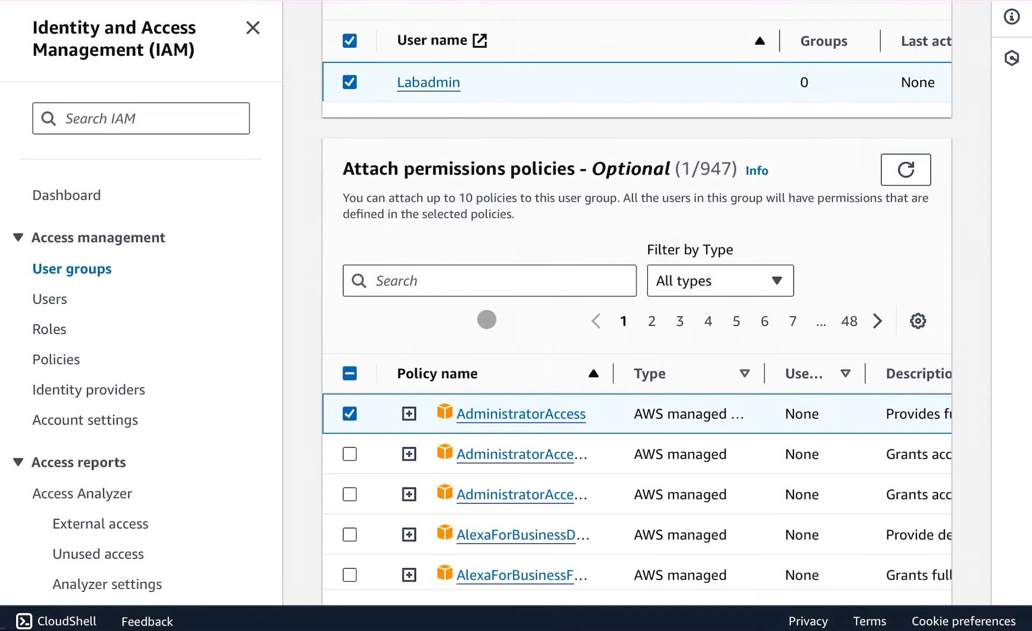
scroll(486, 320, down, 2)
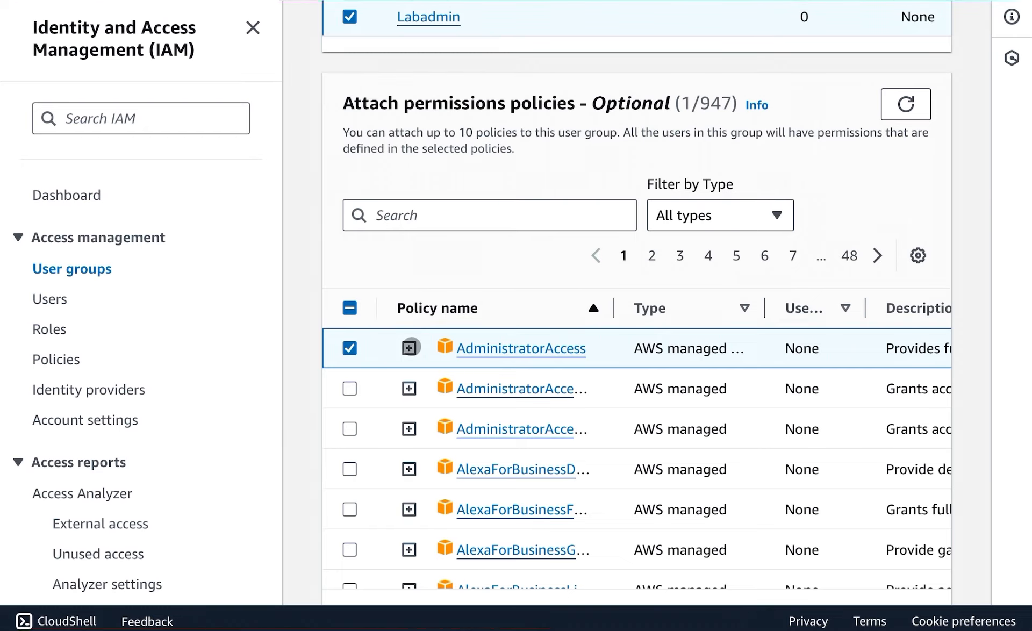
click(409, 348)
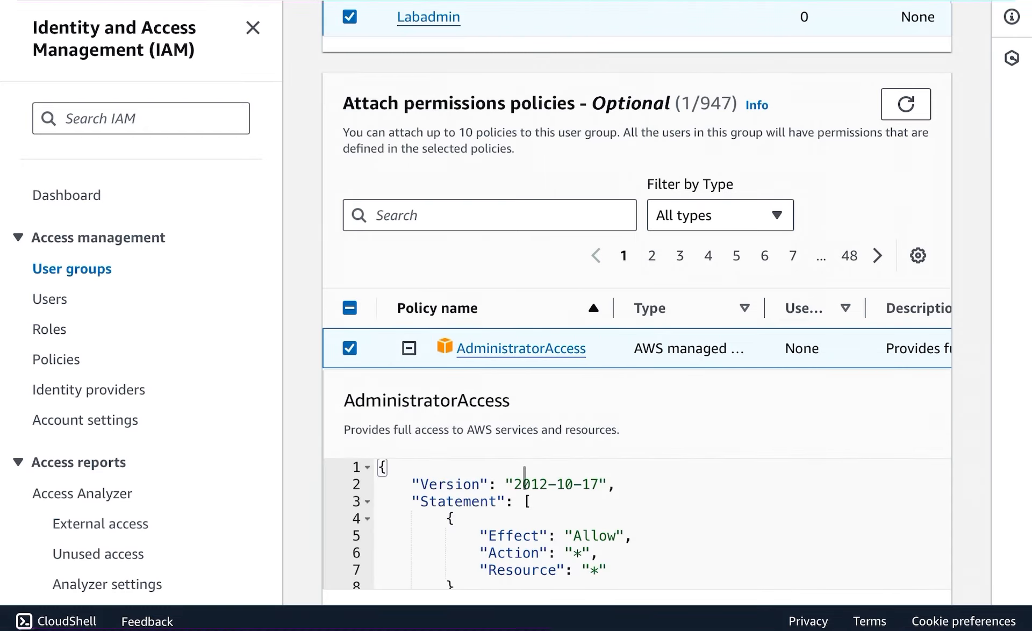
Create the Admin user group with the Labadmin user and AdministratorAccess policy selected.
scroll(524, 476, down, 2)
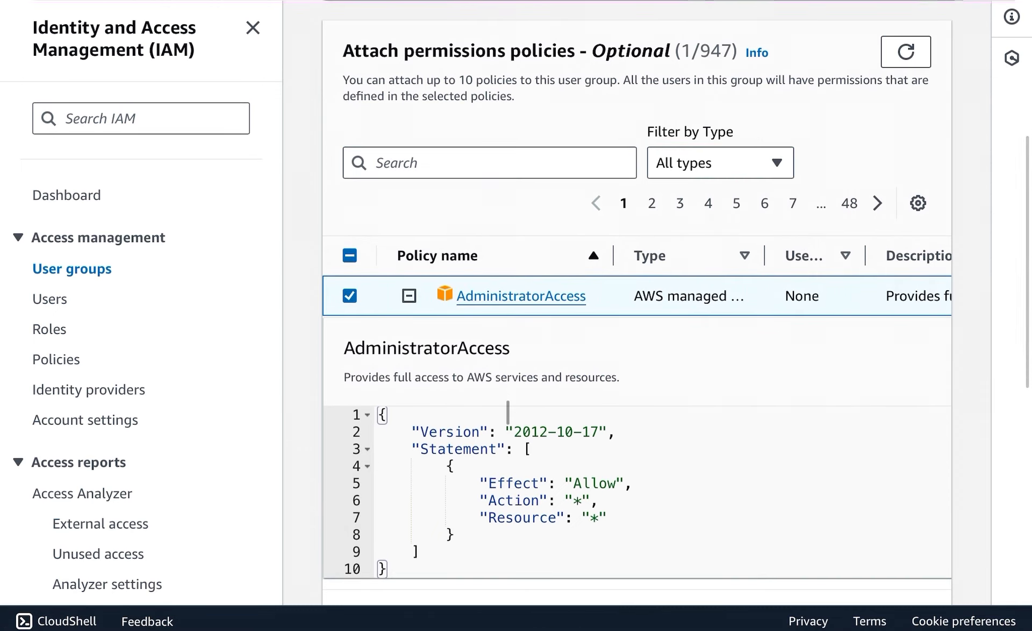
scroll(508, 413, down, 3)
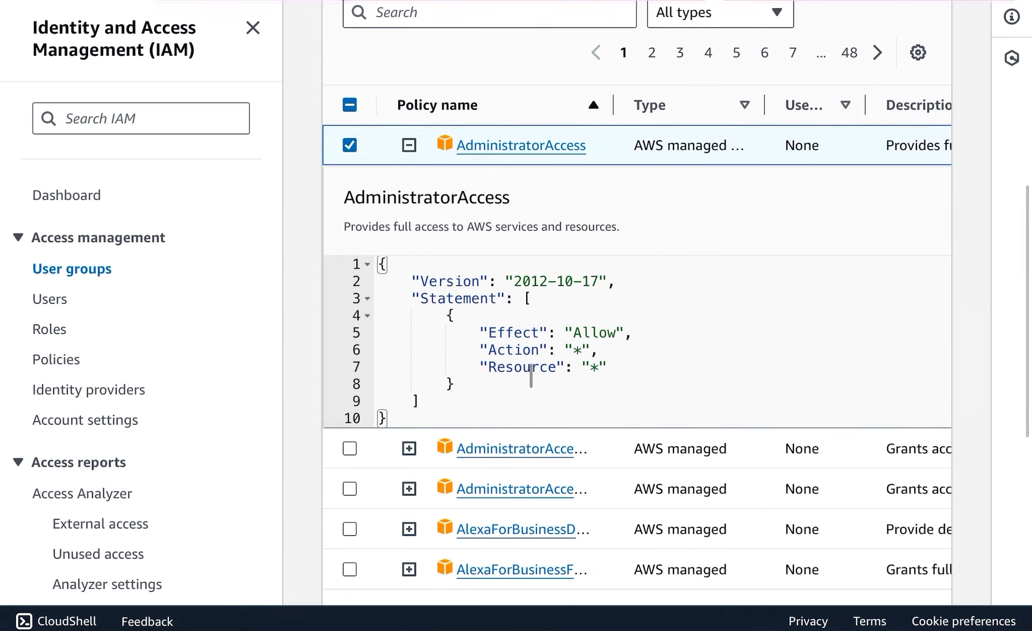
scroll(531, 375, down, 3)
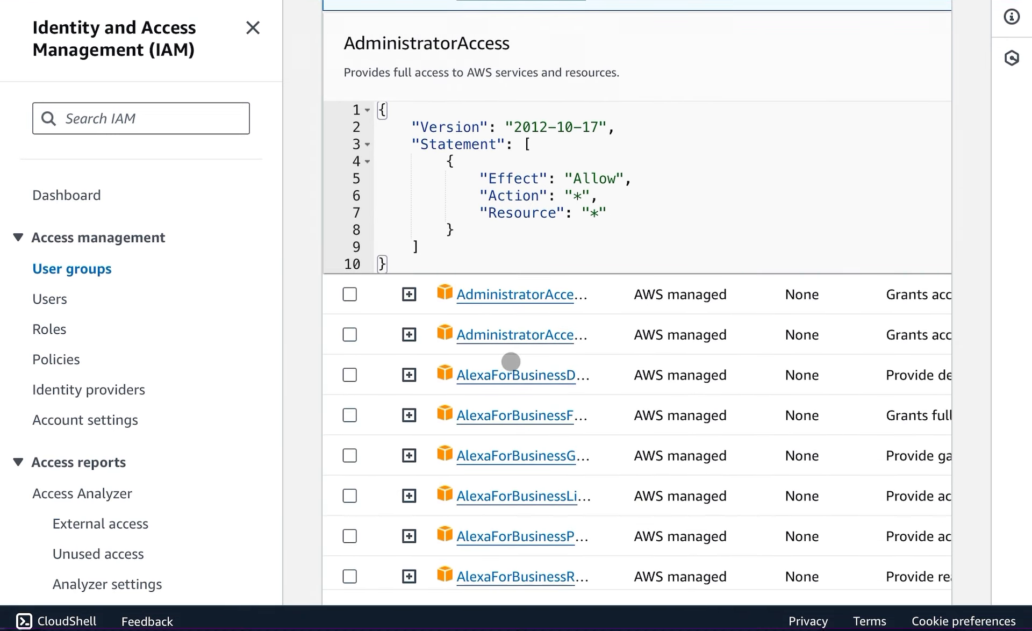
scroll(516, 365, up, 5)
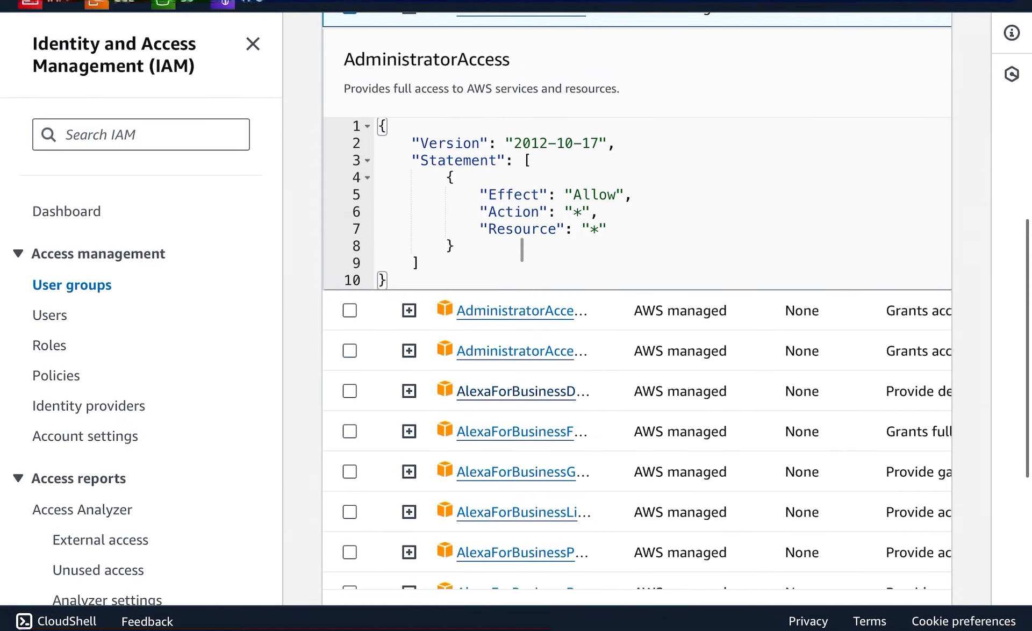
scroll(523, 370, down, 12)
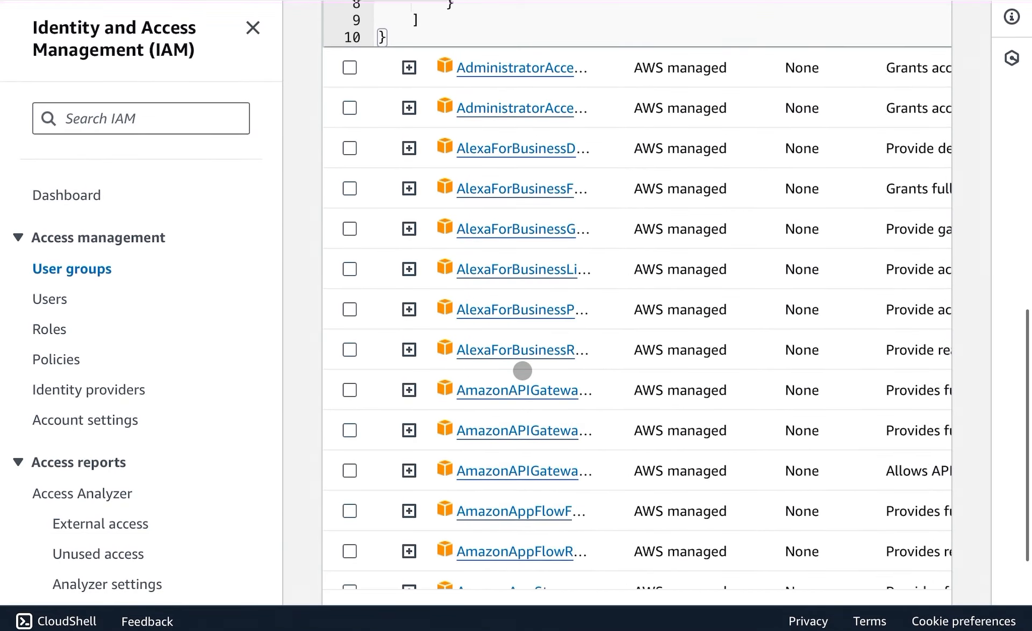
scroll(523, 370, down, 3)
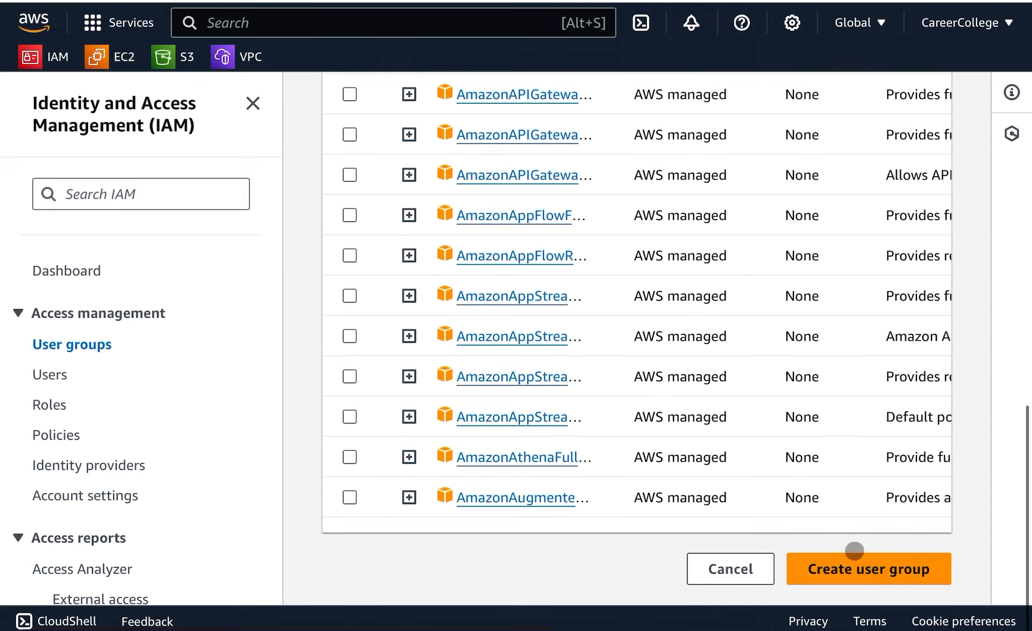
click(850, 565)
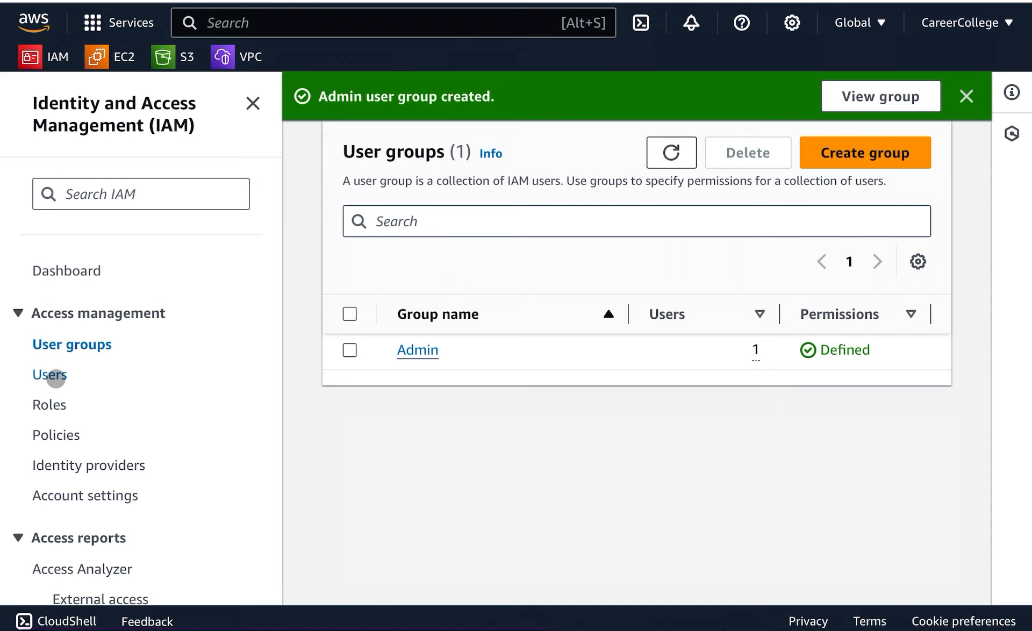
Open the Labadmin user and review its permissions, group membership and security credentials.
click(50, 375)
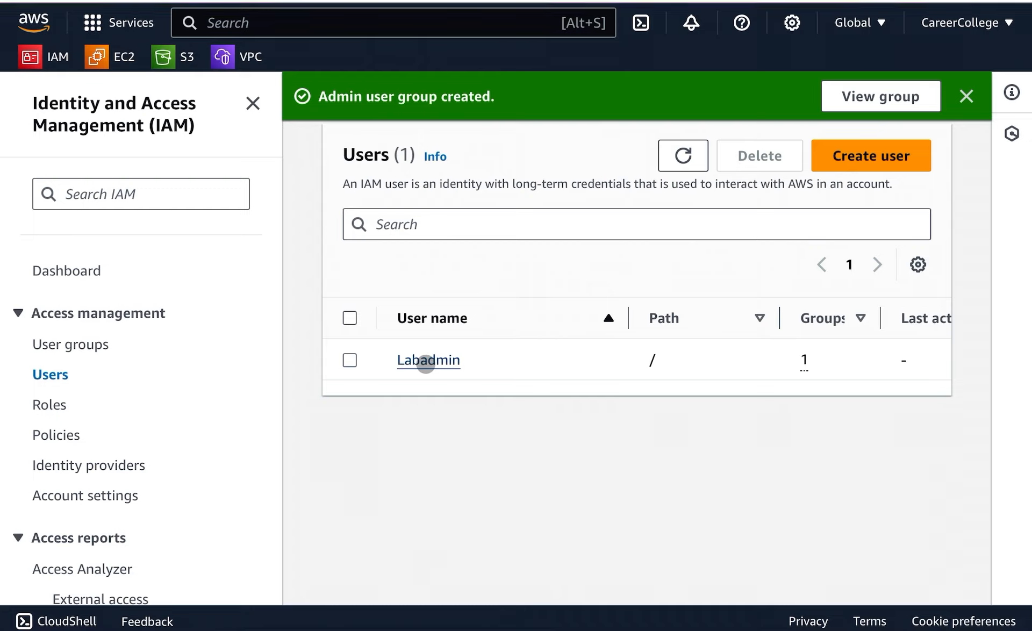
click(425, 360)
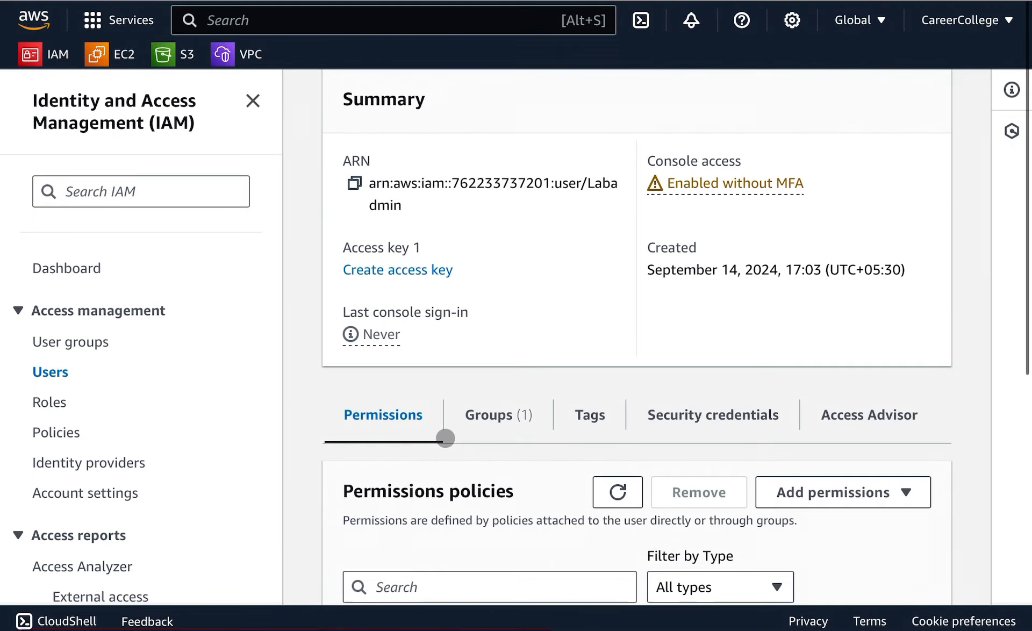
scroll(444, 433, down, 3)
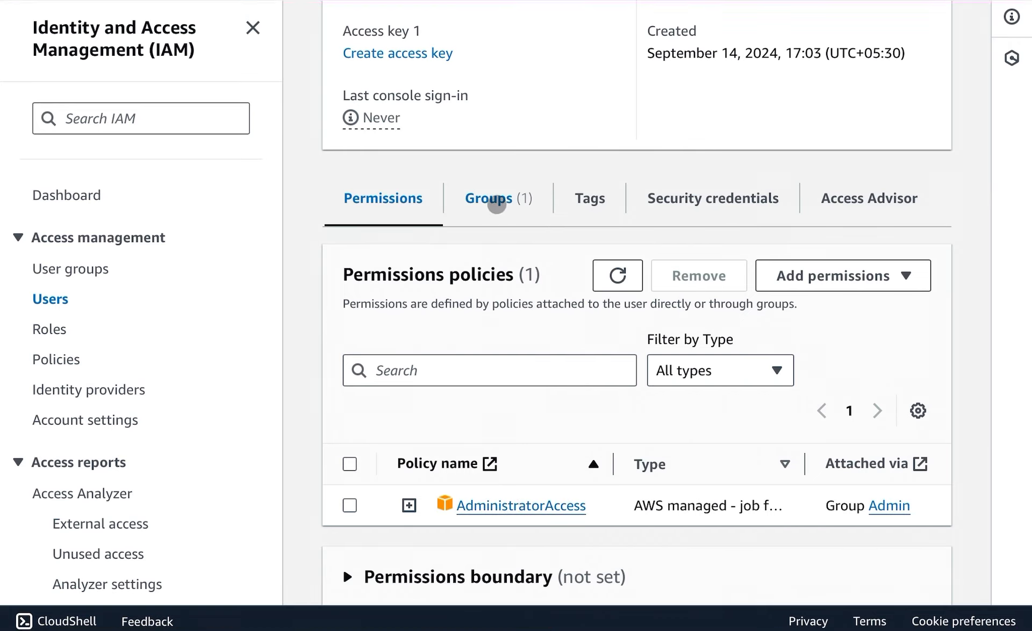
click(497, 209)
scroll(448, 518, up, 1)
scroll(448, 519, down, 1)
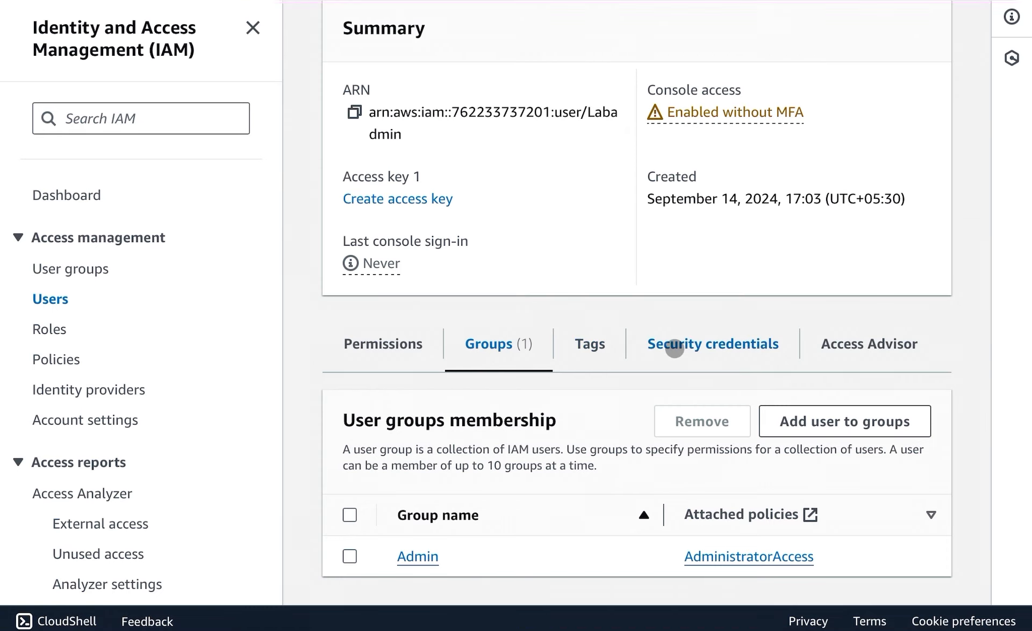
click(642, 352)
scroll(583, 417, down, 5)
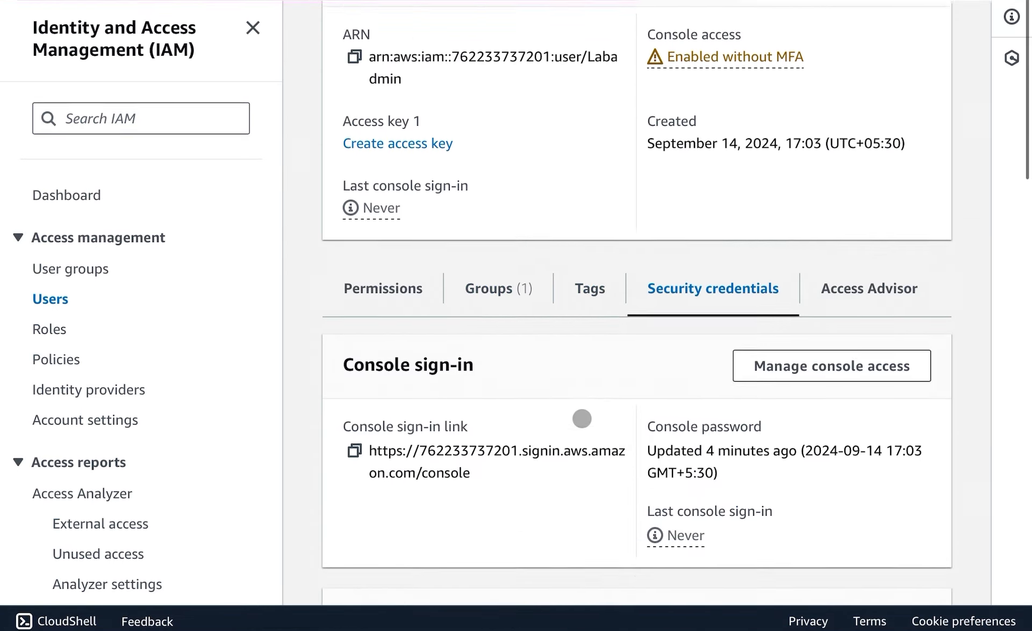
scroll(580, 419, down, 1)
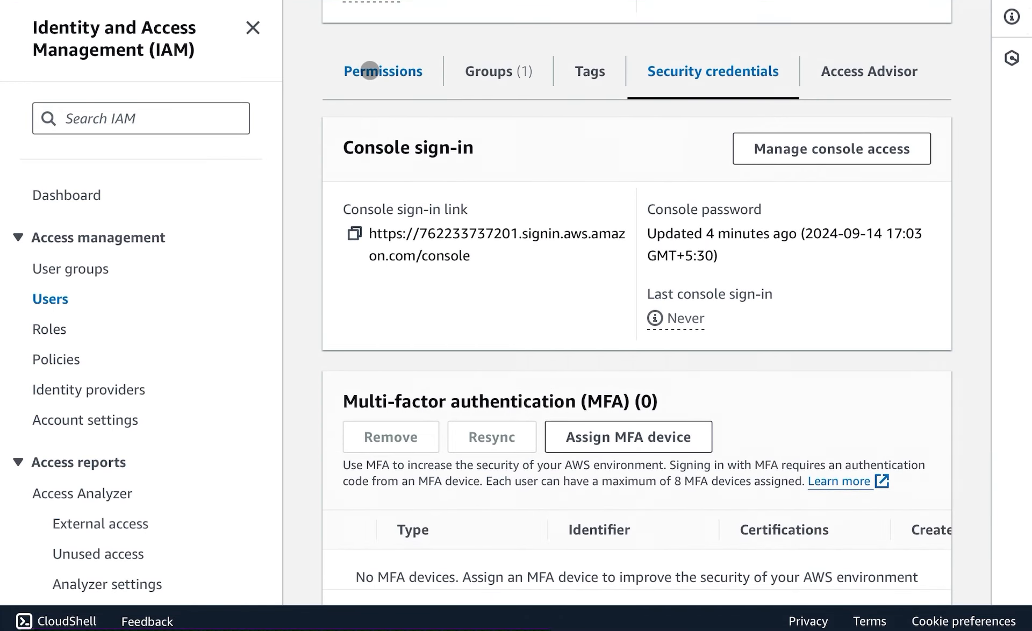
click(369, 70)
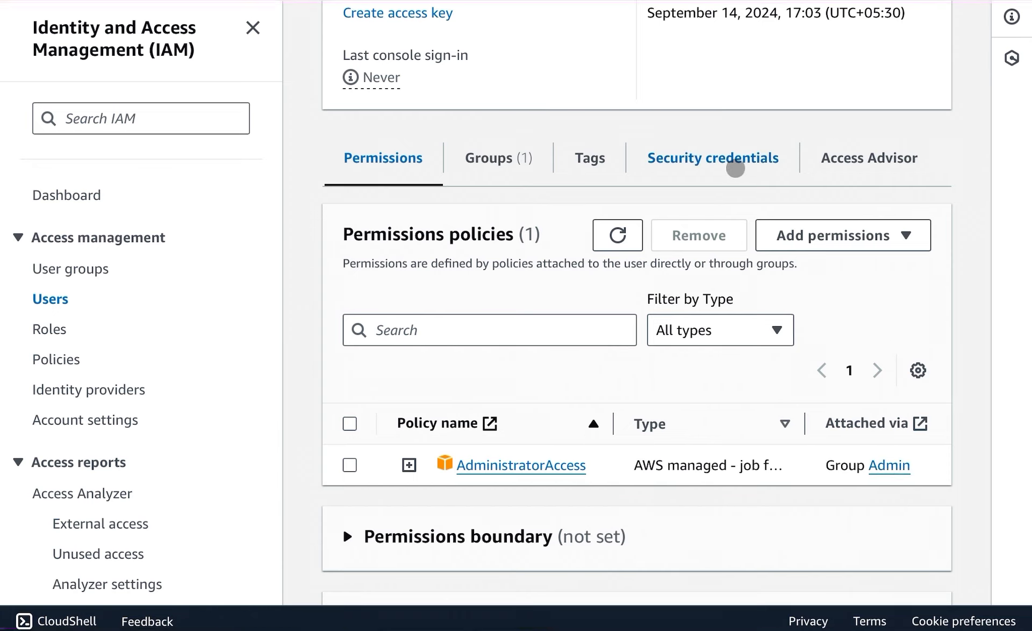
Copy the Labadmin user's console sign-in link from its security credentials.
click(704, 164)
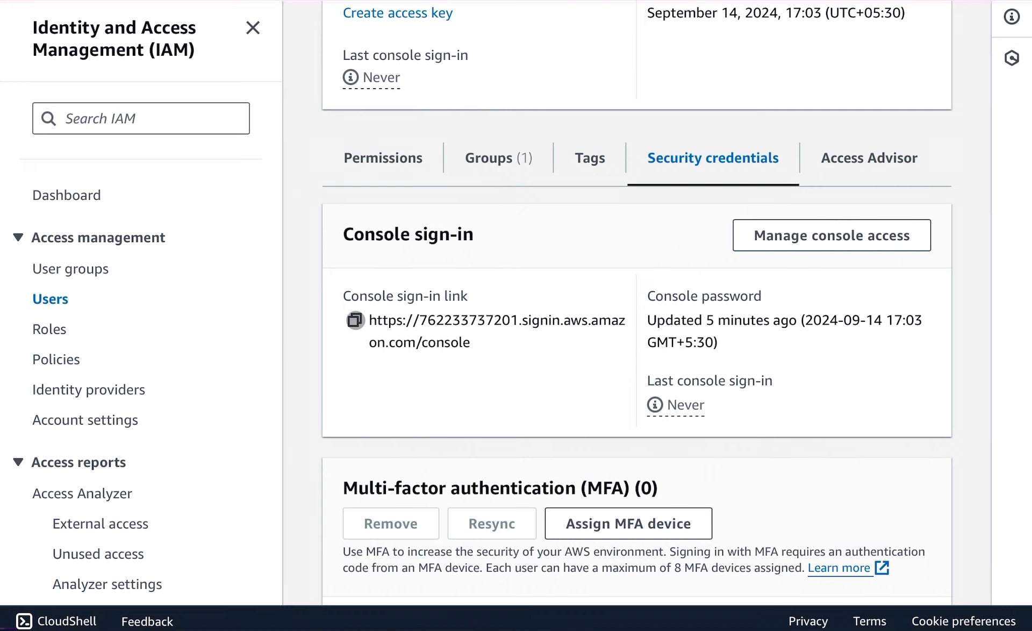
click(354, 320)
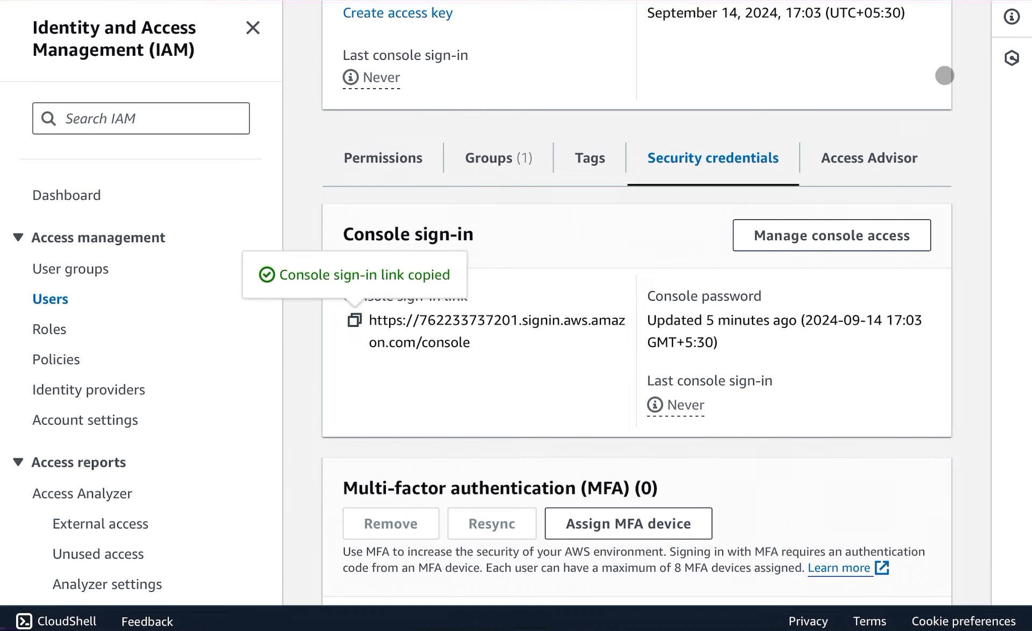
scroll(750, 232, down, 2)
scroll(747, 232, up, 6)
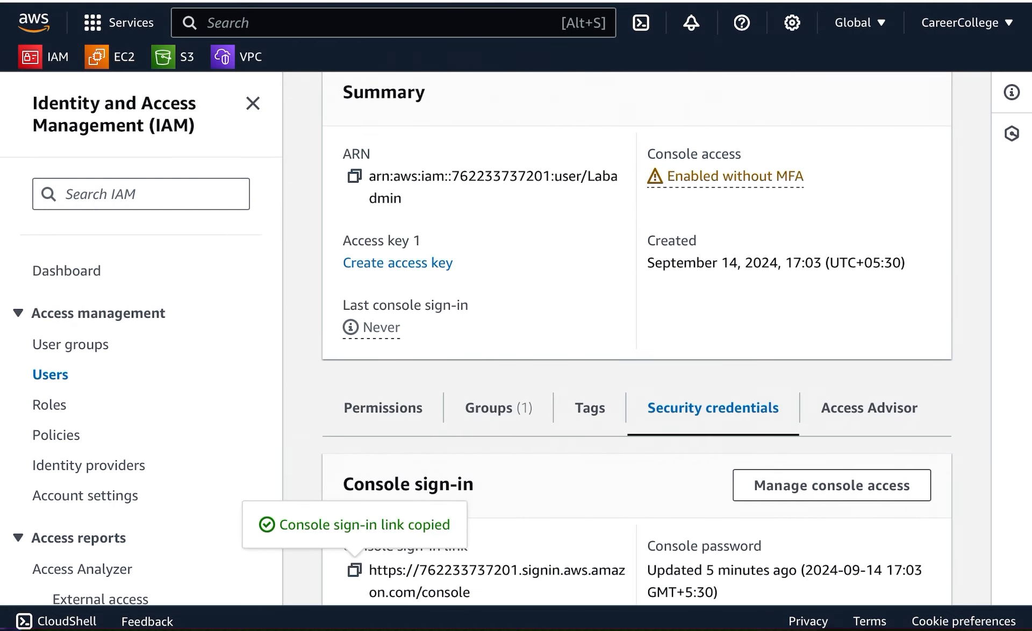
Open a new incognito tab and visit the copied console sign-in link.
click(1000, 2)
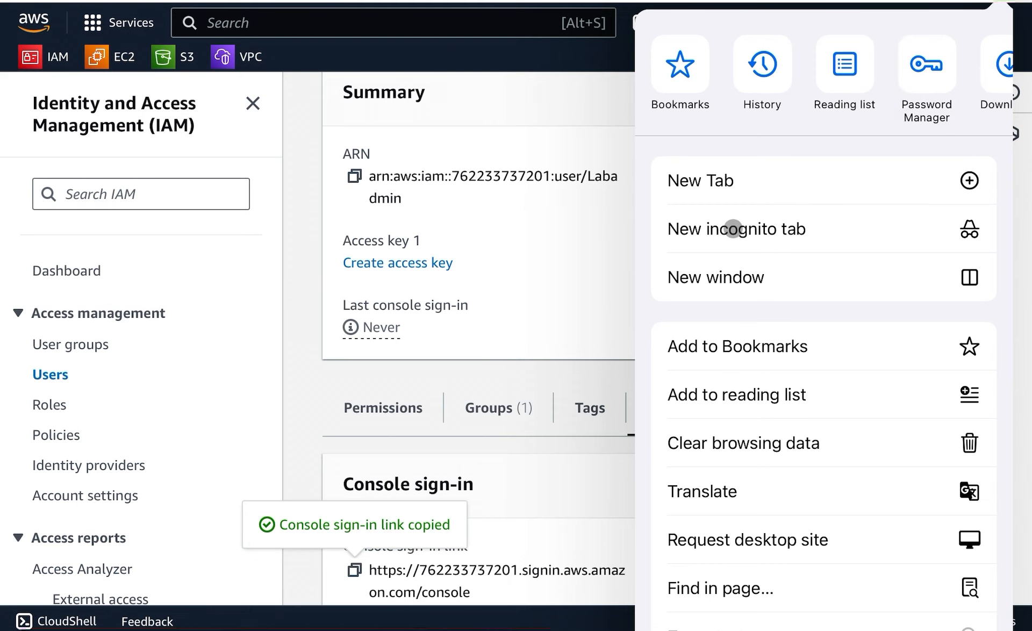
click(733, 229)
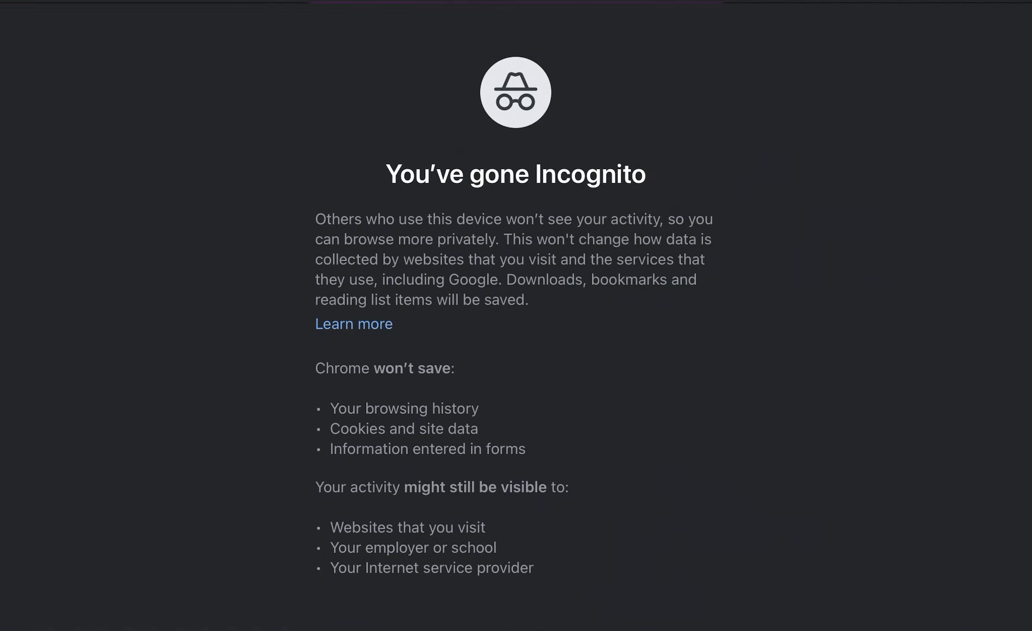
click(516, 1)
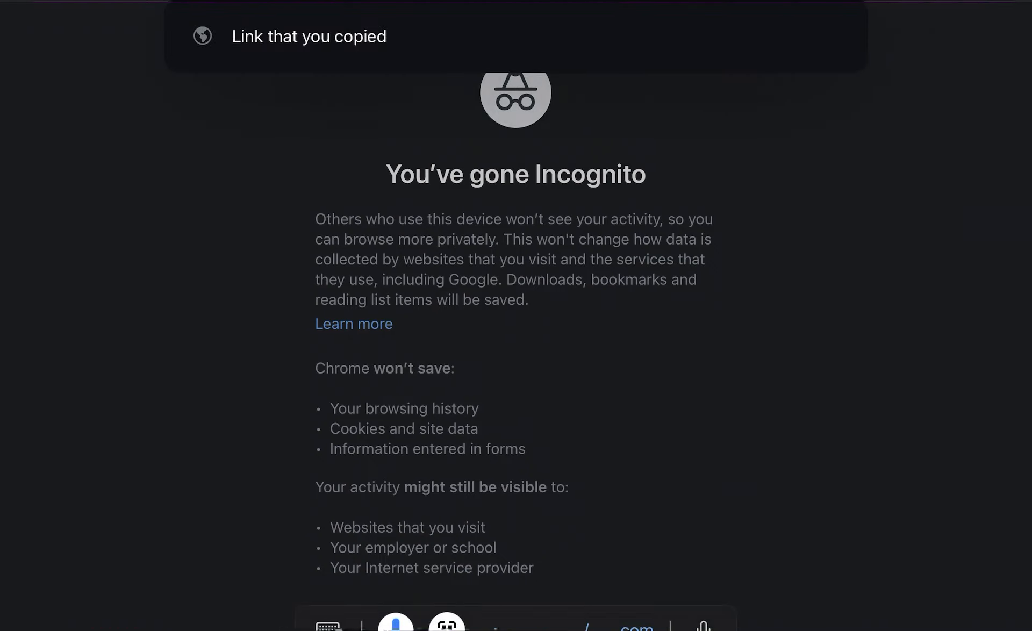
right_click(436, 2)
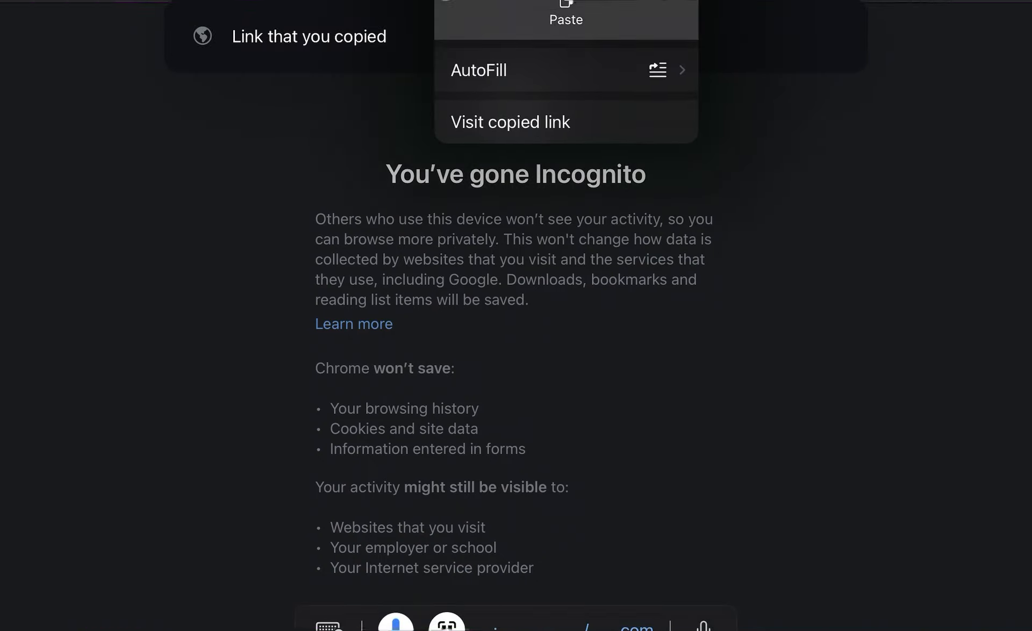
click(571, 9)
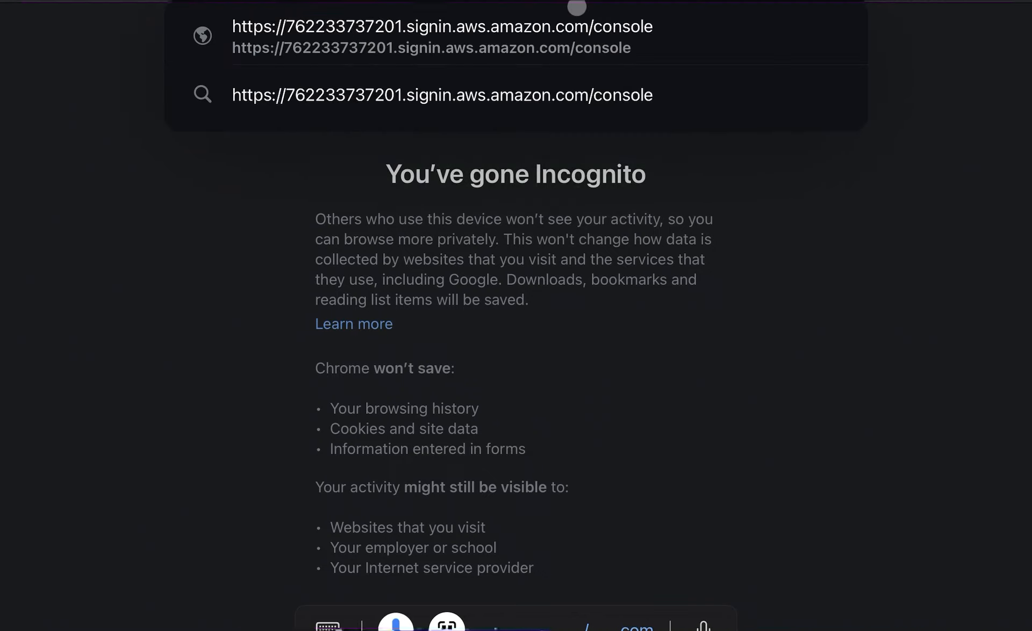
key(Return)
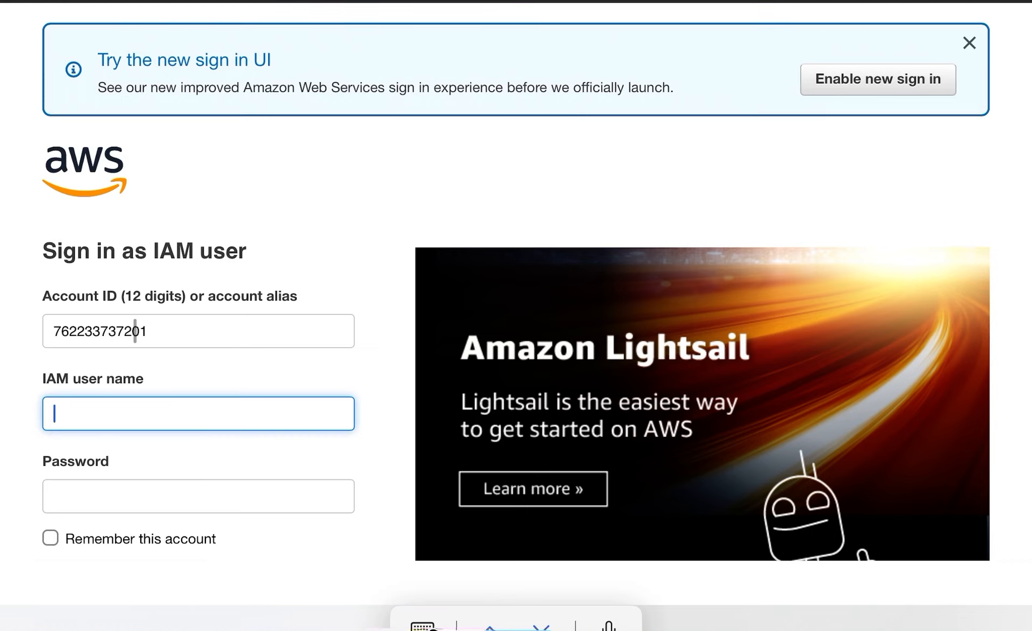
Enter Labadmin as the IAM user name on the sign-in page.
text(Labadmin)
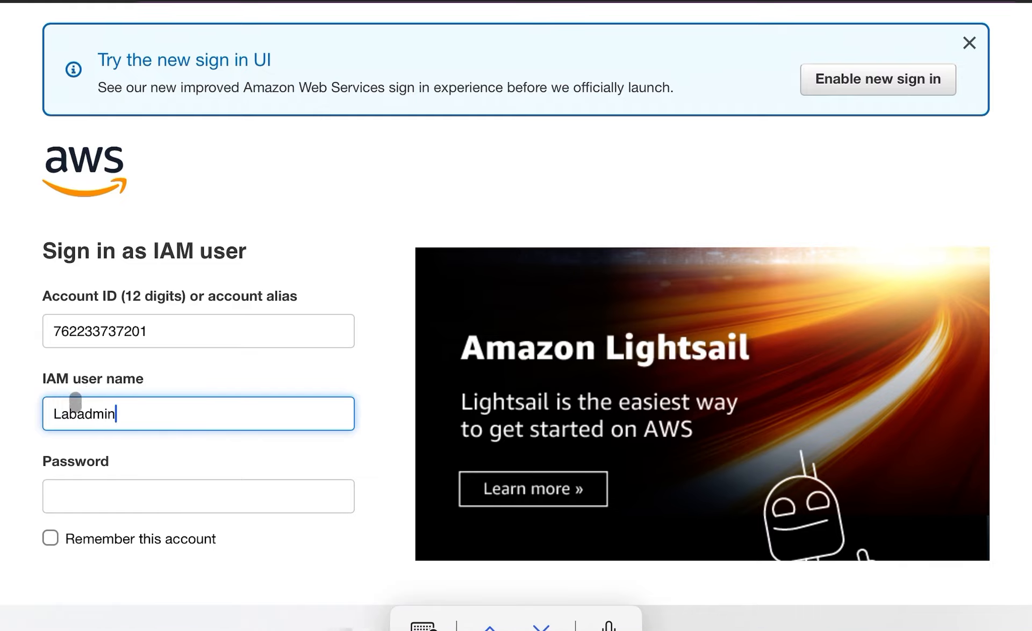
Enter the Labadmin user's password and sign in.
click(118, 492)
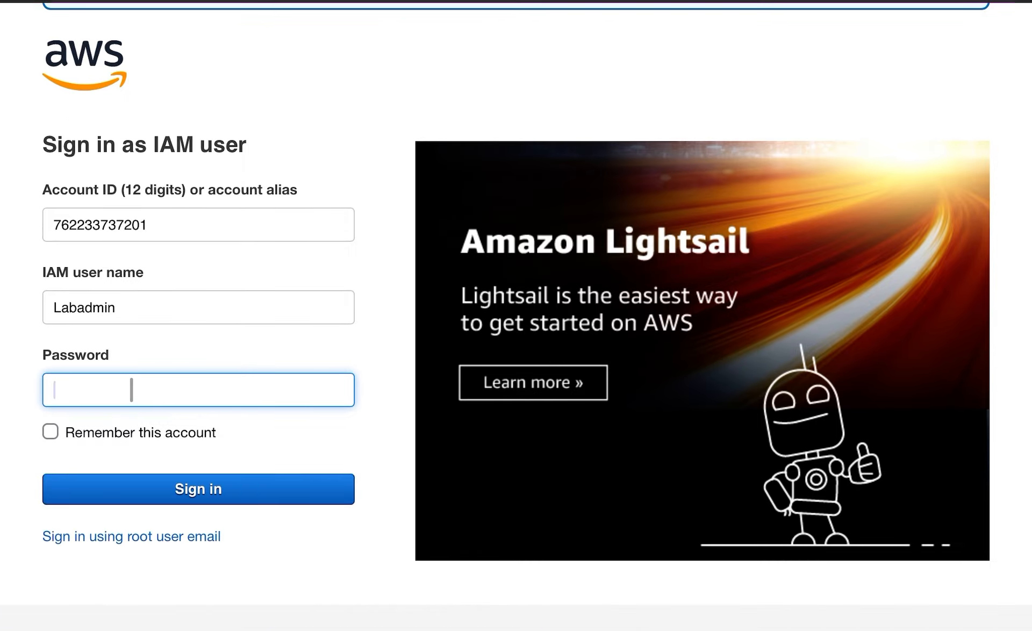
text(••••)
text(•)
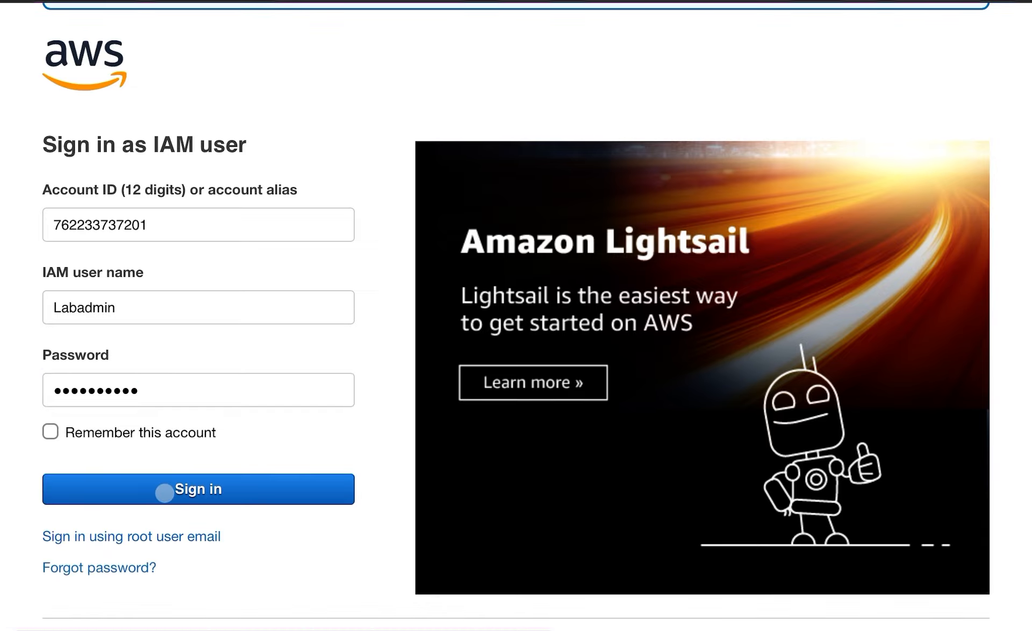
click(164, 492)
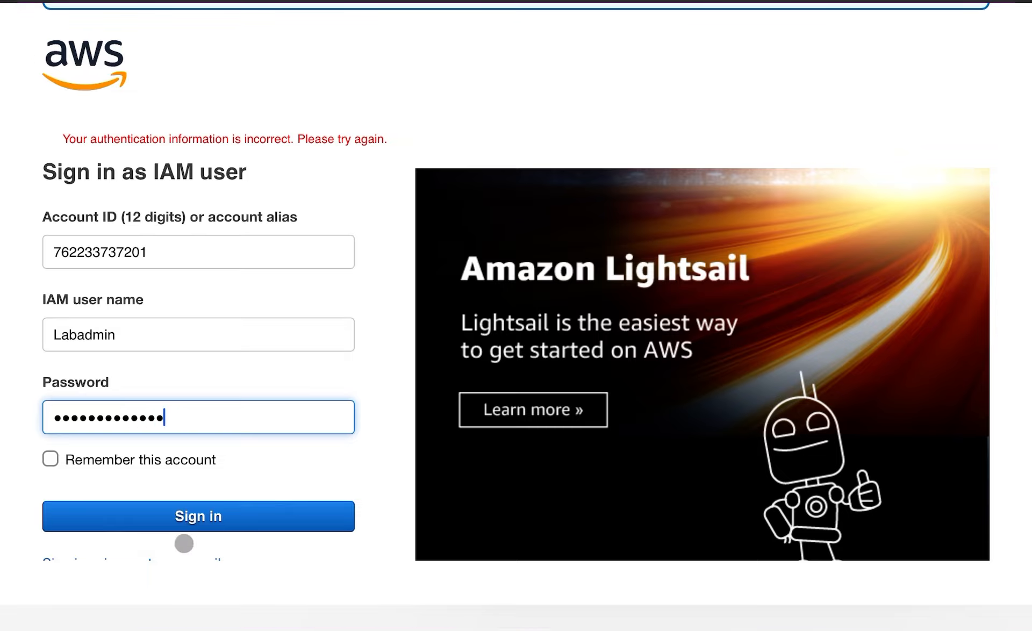
click(194, 517)
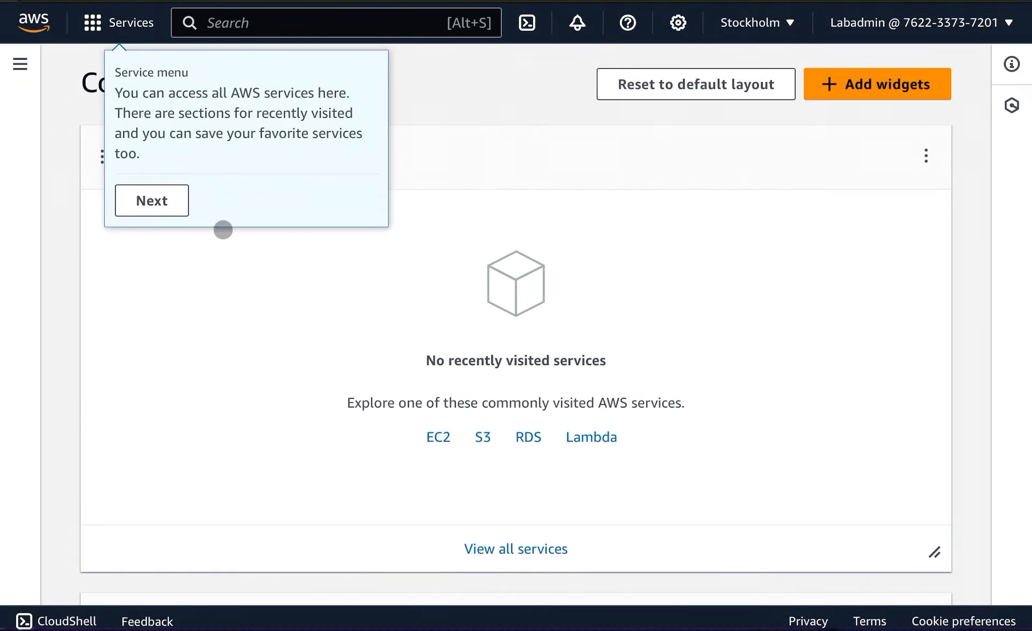
Dismiss the console home page's introductory tips.
click(160, 197)
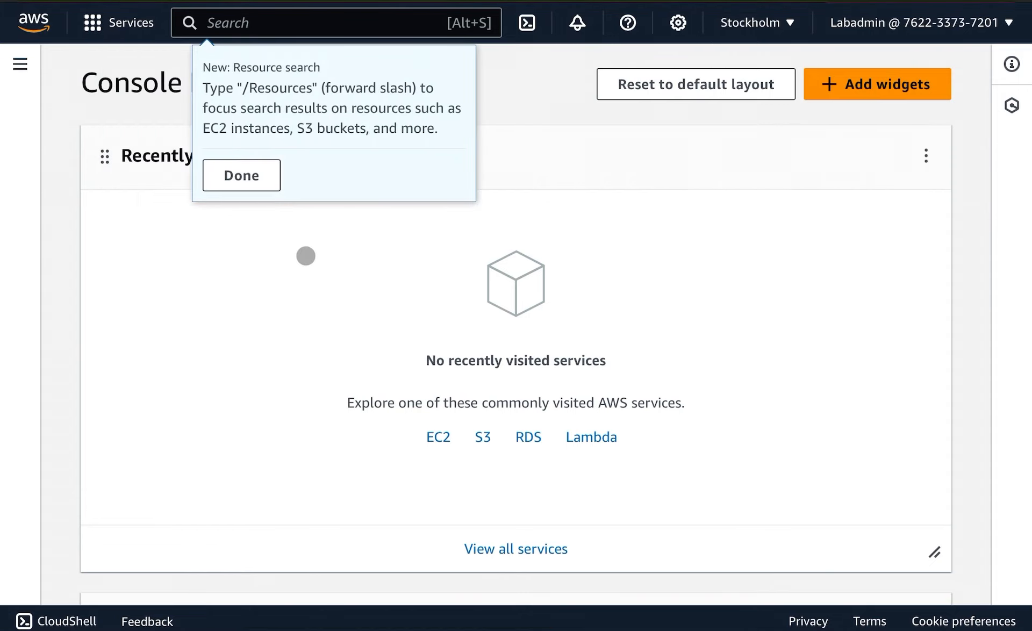
click(256, 179)
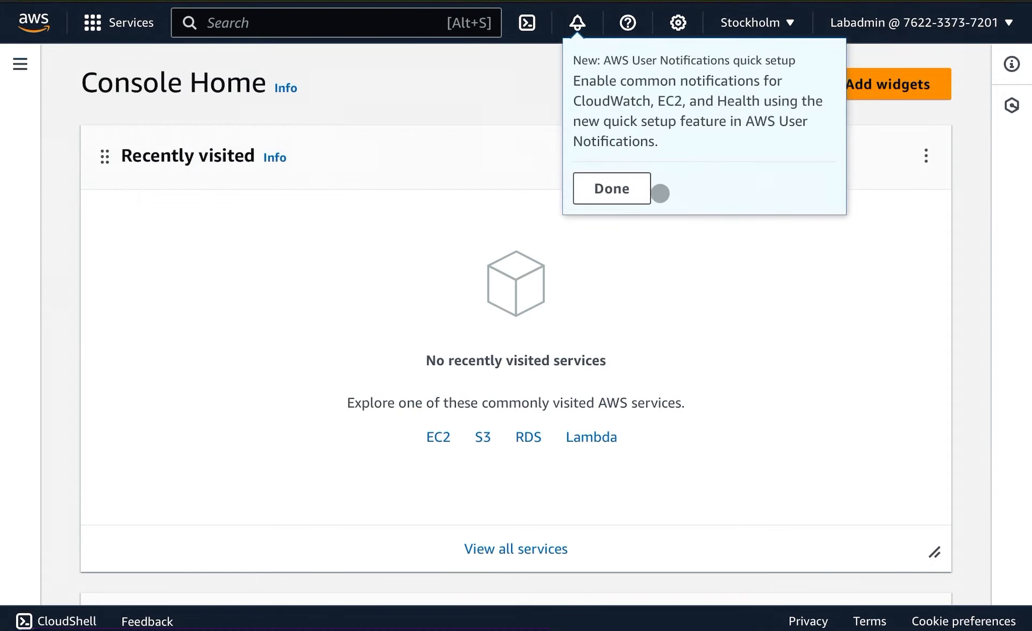
click(611, 188)
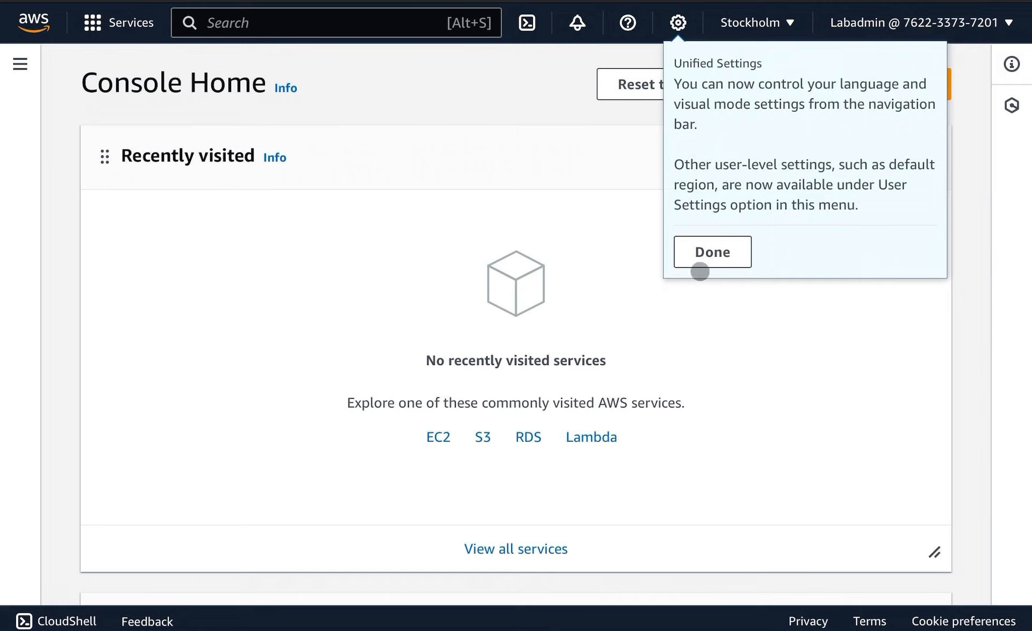
click(704, 253)
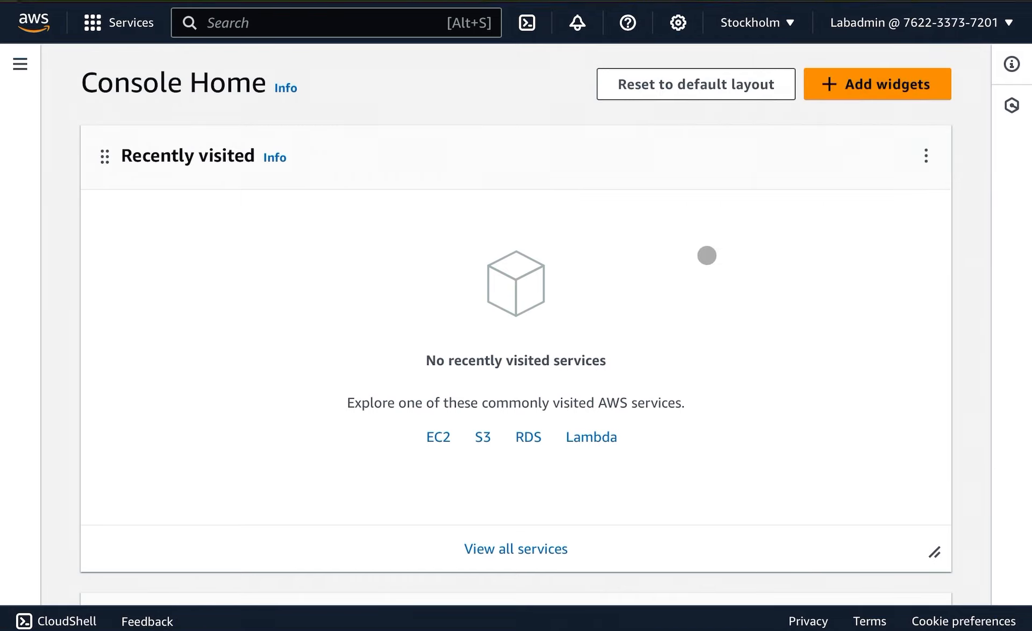